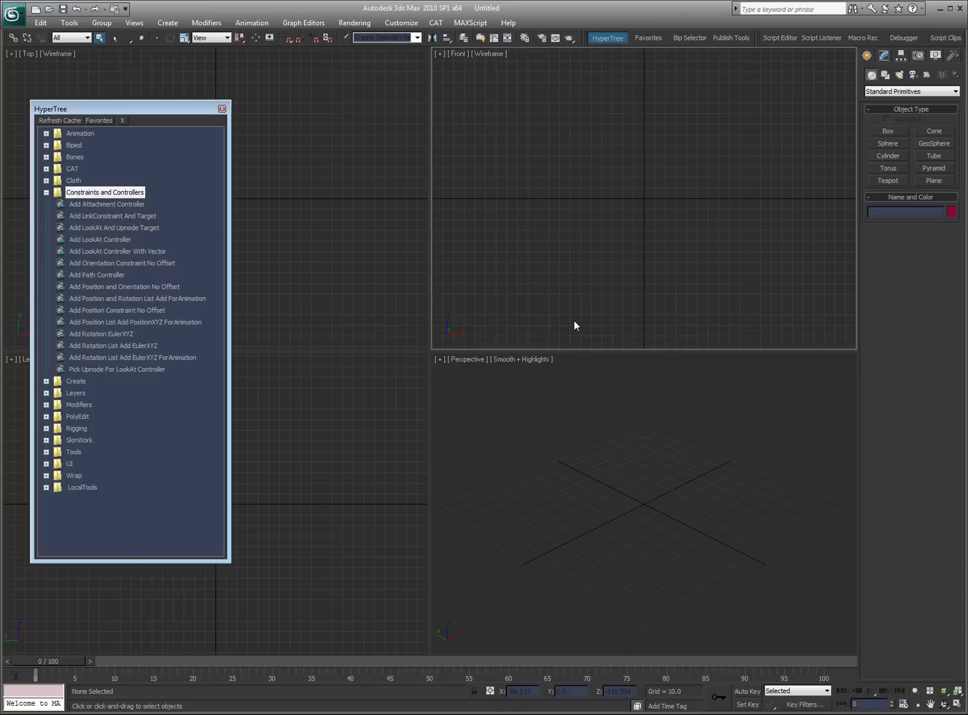
{"action": "double_click", "coordinate": [74, 182]}
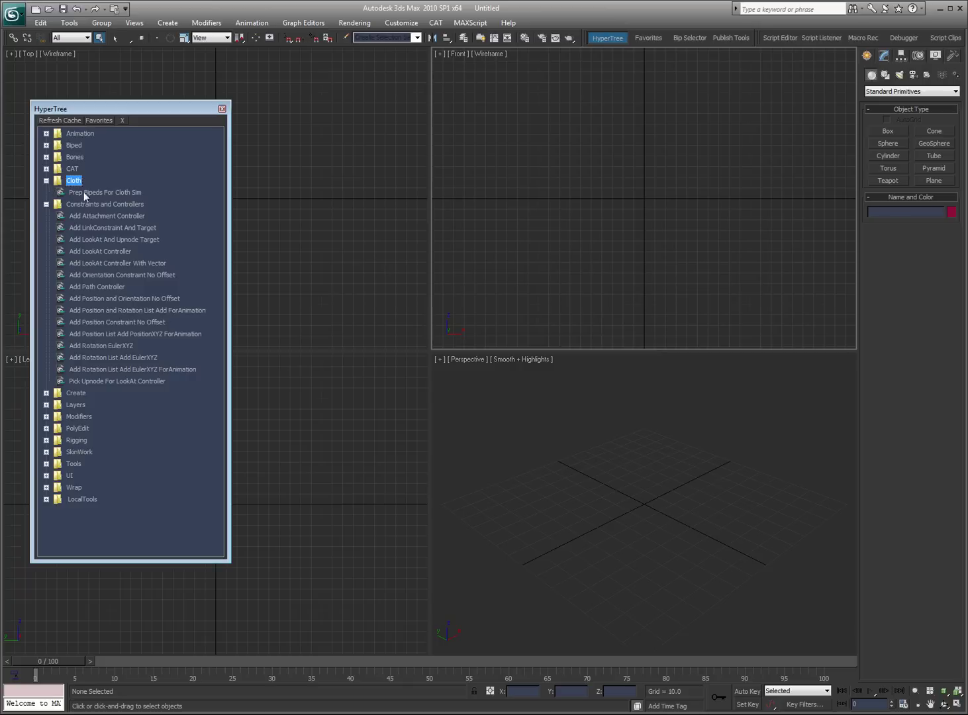
{"action": "left_click", "coordinate": [47, 181]}
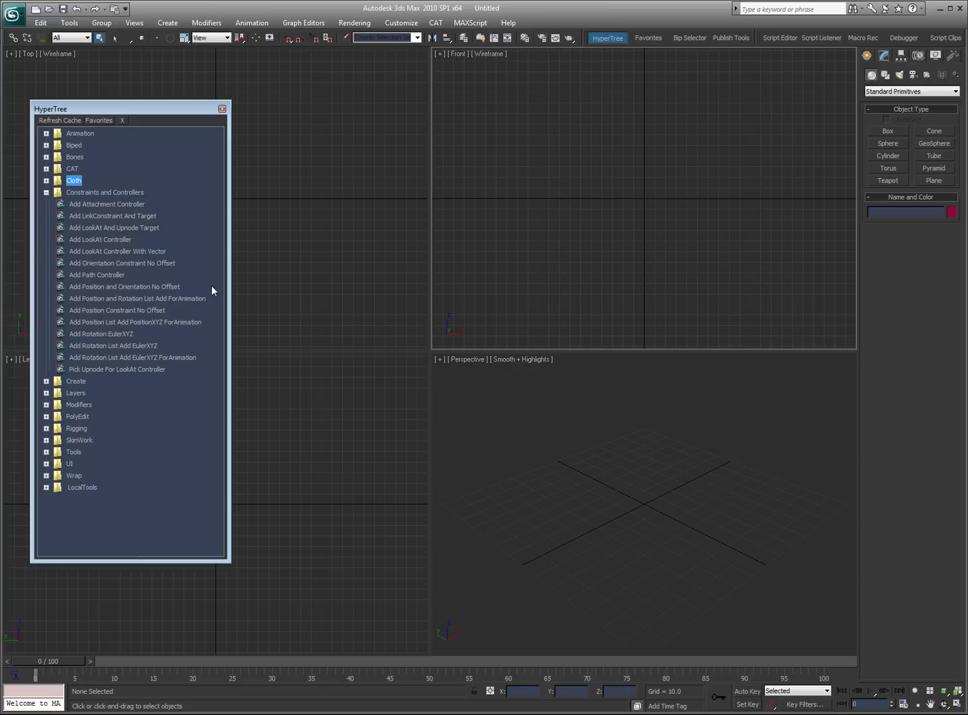
Step: Create a standard sphere centred at about the origin of the grid in the Perspective view
{"action": "left_click", "coordinate": [891, 144]}
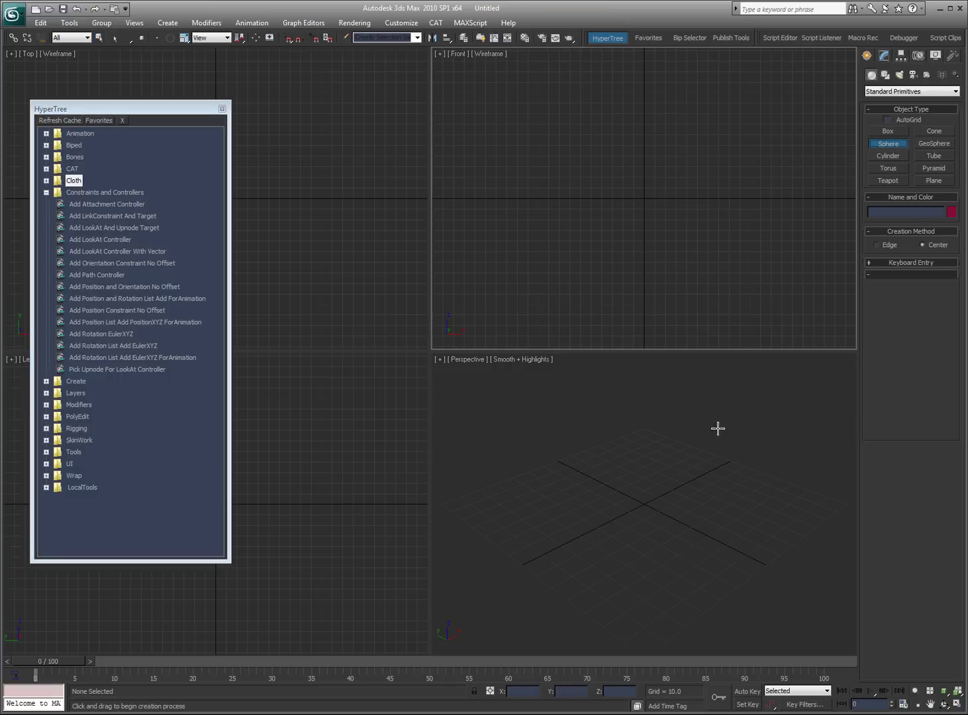
{"action": "left_click_drag", "start_coordinate": [642, 503], "coordinate": [778, 385]}
{"action": "right_click", "coordinate": [761, 422]}
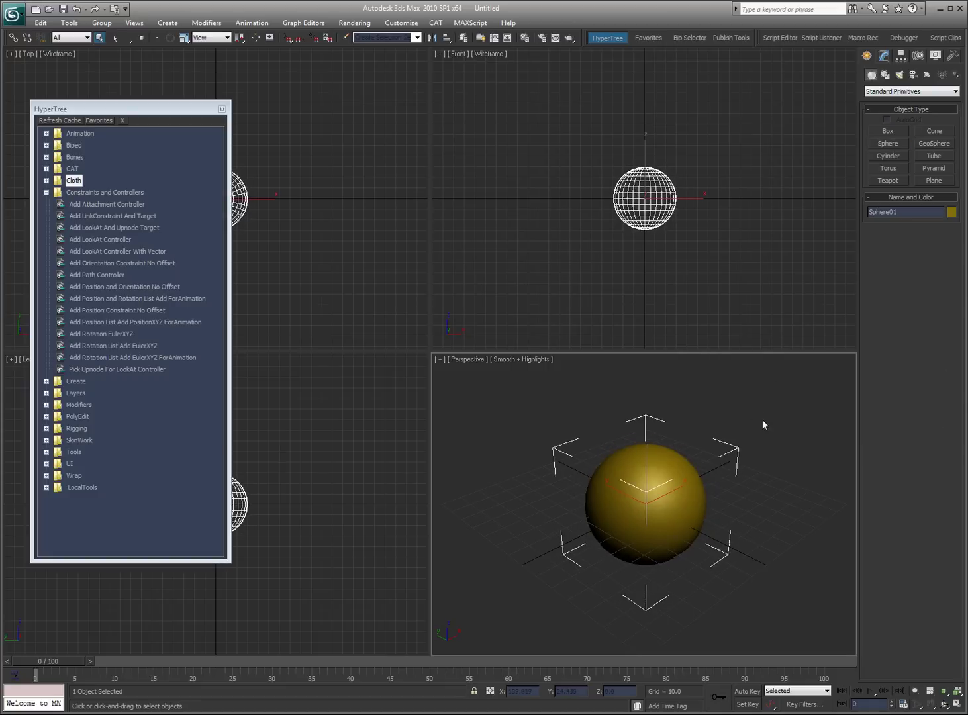
Step: Create a Point helper on the grid beside the sphere and maximize the Perspective viewport
{"action": "left_click", "coordinate": [927, 74]}
{"action": "left_click", "coordinate": [888, 168]}
{"action": "left_click", "coordinate": [798, 500]}
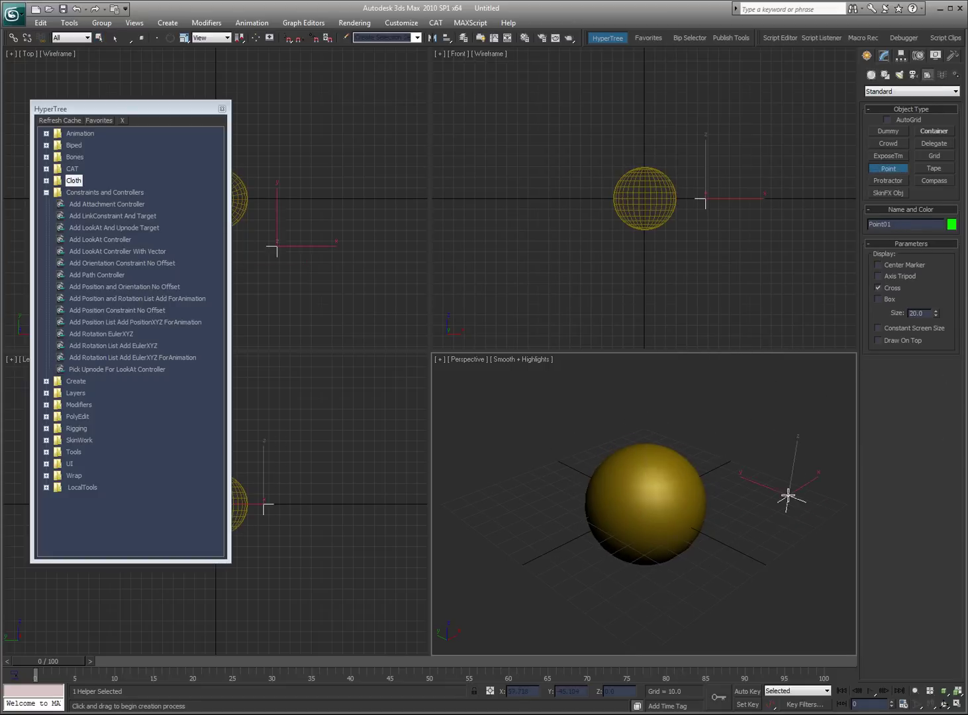
{"action": "key", "text": "alt+w"}
{"action": "right_click", "coordinate": [646, 378]}
{"action": "left_click", "coordinate": [642, 364]}
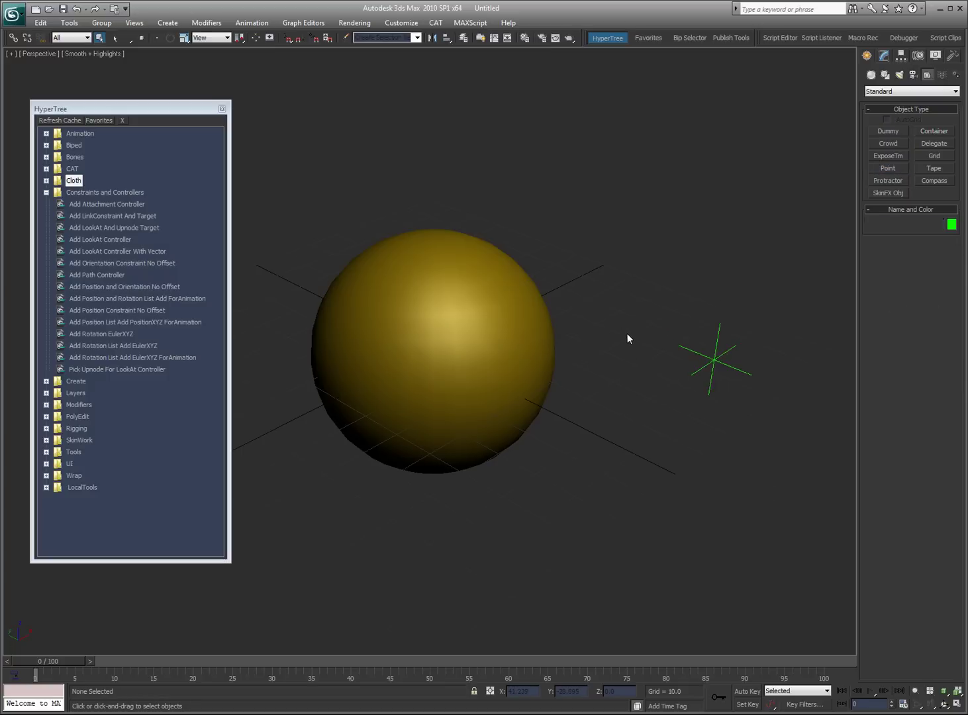
{"action": "left_click", "coordinate": [712, 359]}
{"action": "left_click", "coordinate": [618, 232]}
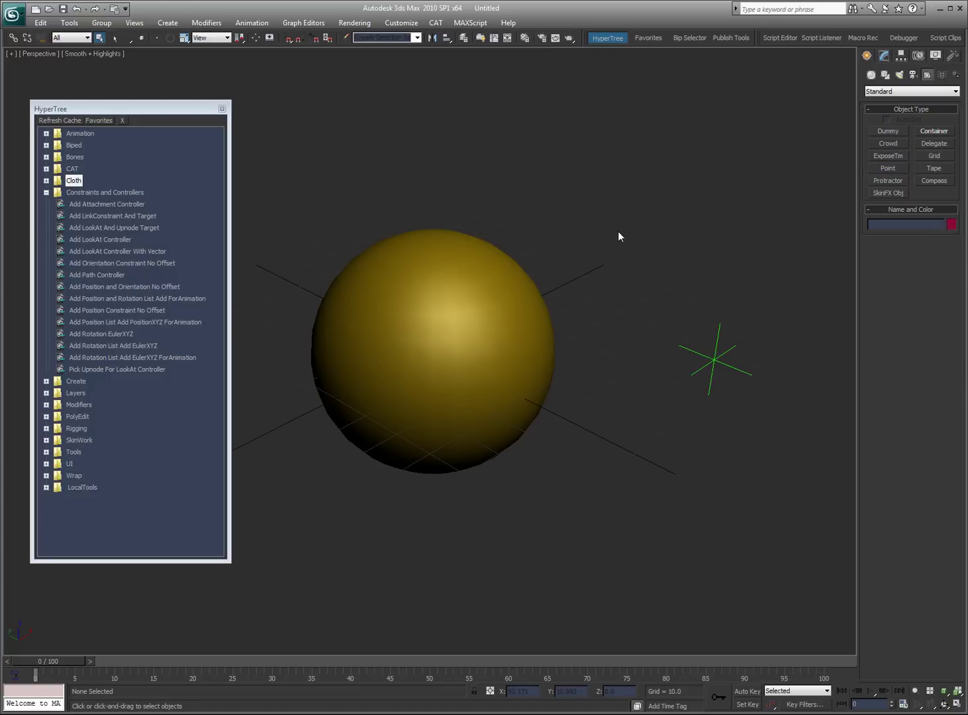
Step: Attach the point helper to the sphere with Add Attachment Controller, placing it on the sphere's upper front surface
{"action": "left_click", "coordinate": [92, 205]}
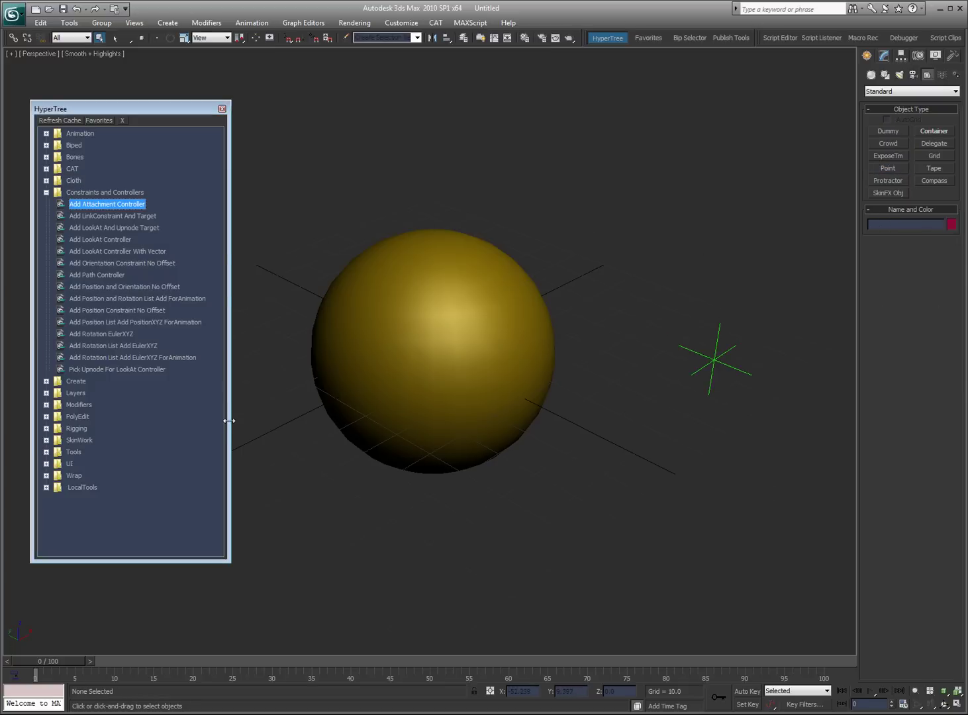
{"action": "left_click_drag", "start_coordinate": [625, 258], "coordinate": [736, 420]}
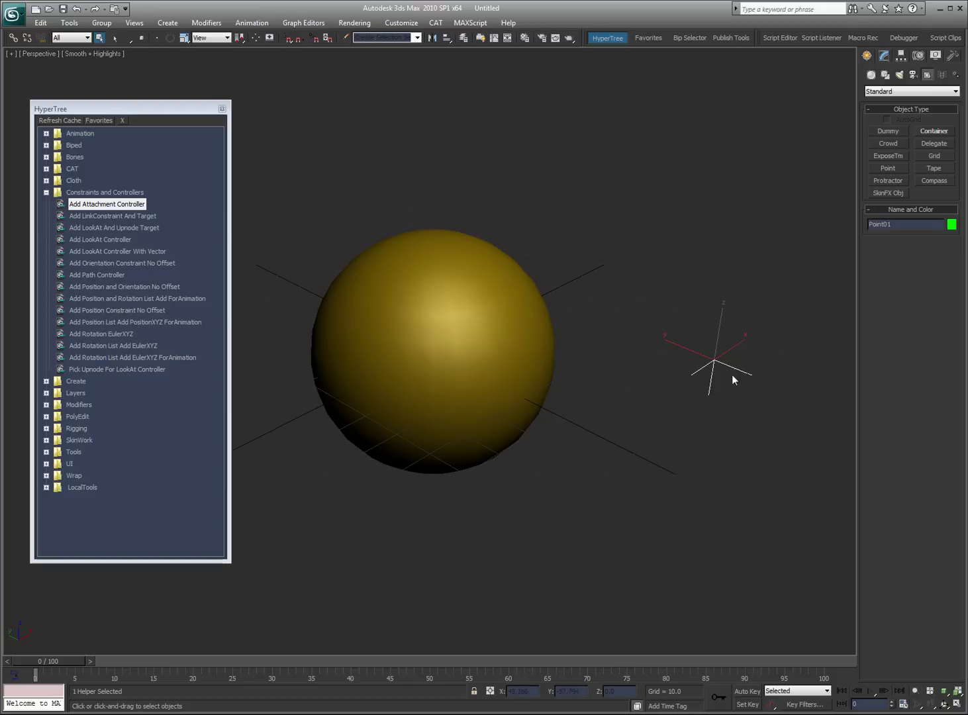
{"action": "double_click", "coordinate": [114, 204]}
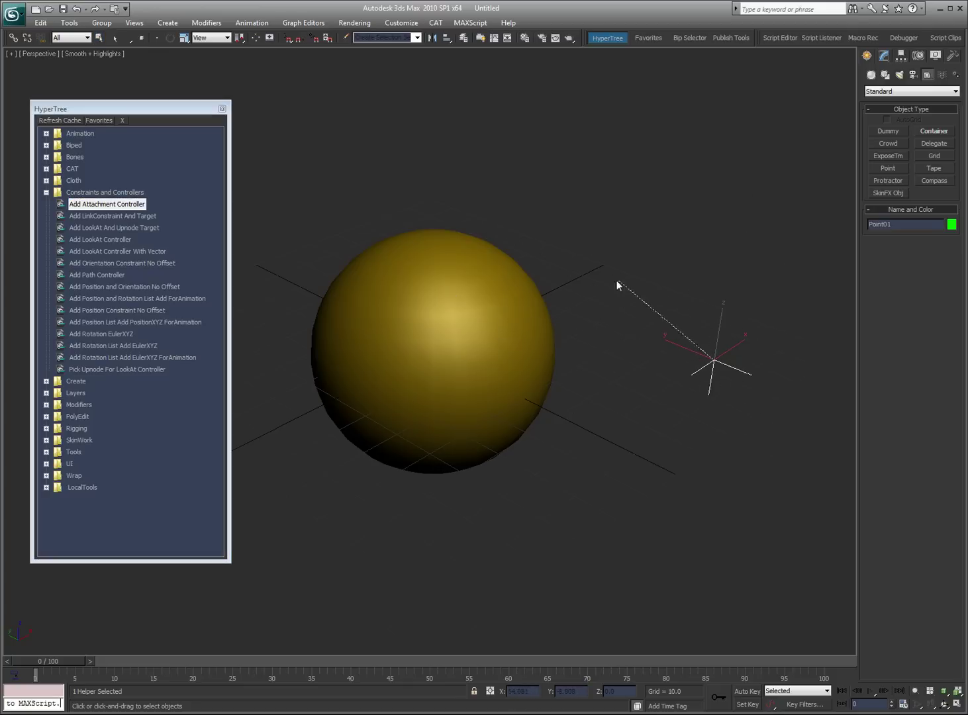
{"action": "left_click", "coordinate": [531, 347]}
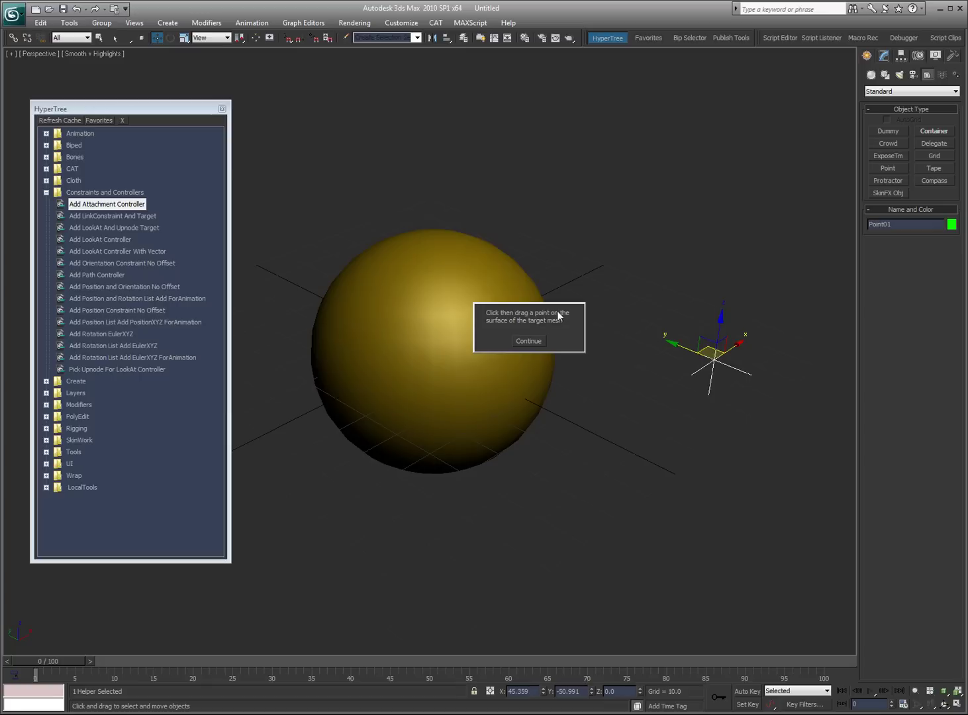
{"action": "left_click", "coordinate": [531, 341]}
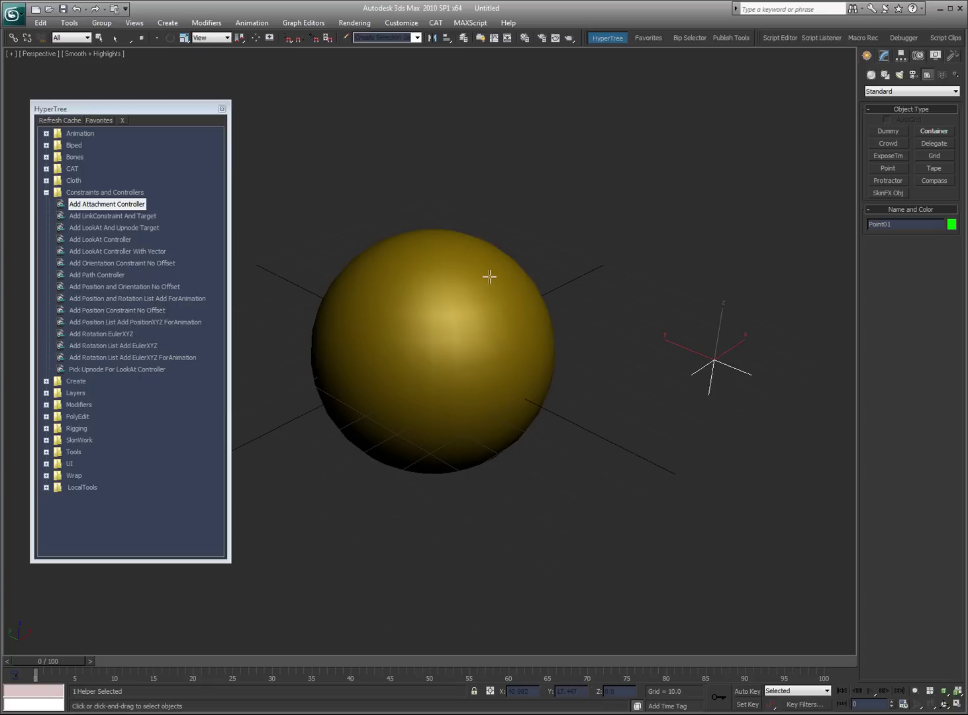
{"action": "left_click_drag", "start_coordinate": [490, 277], "coordinate": [474, 296]}
Step: Test the attachment by temporarily enlarging the sphere's radius, with selection brackets hidden and edged faces shown
{"action": "left_click", "coordinate": [523, 296]}
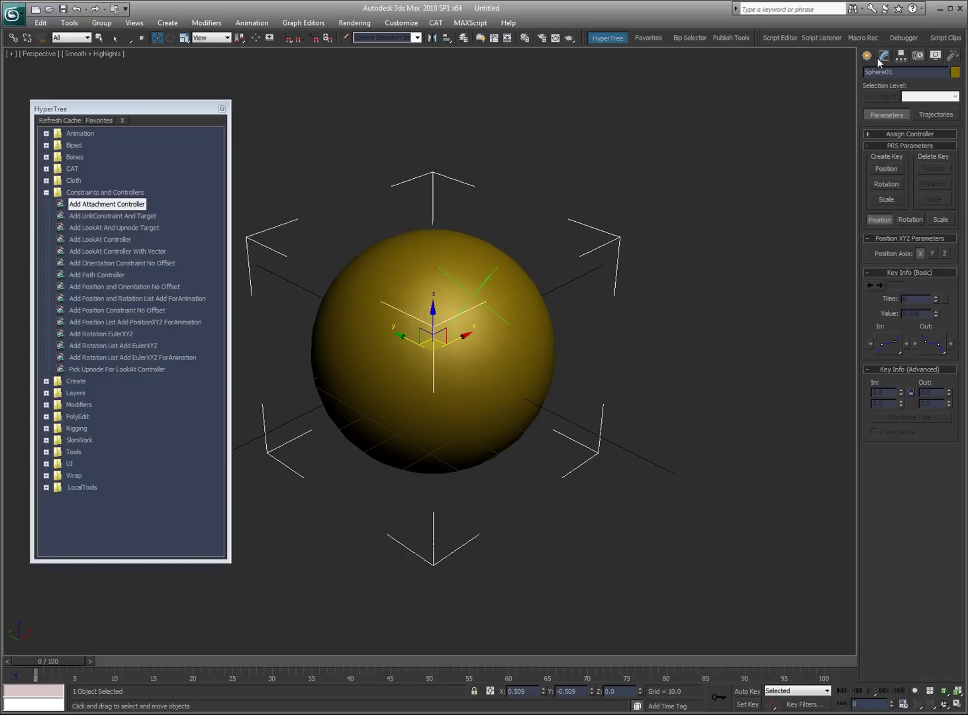
{"action": "left_click", "coordinate": [885, 57]}
{"action": "left_click_drag", "start_coordinate": [944, 232], "coordinate": [911, 238]}
{"action": "key", "text": "j"}
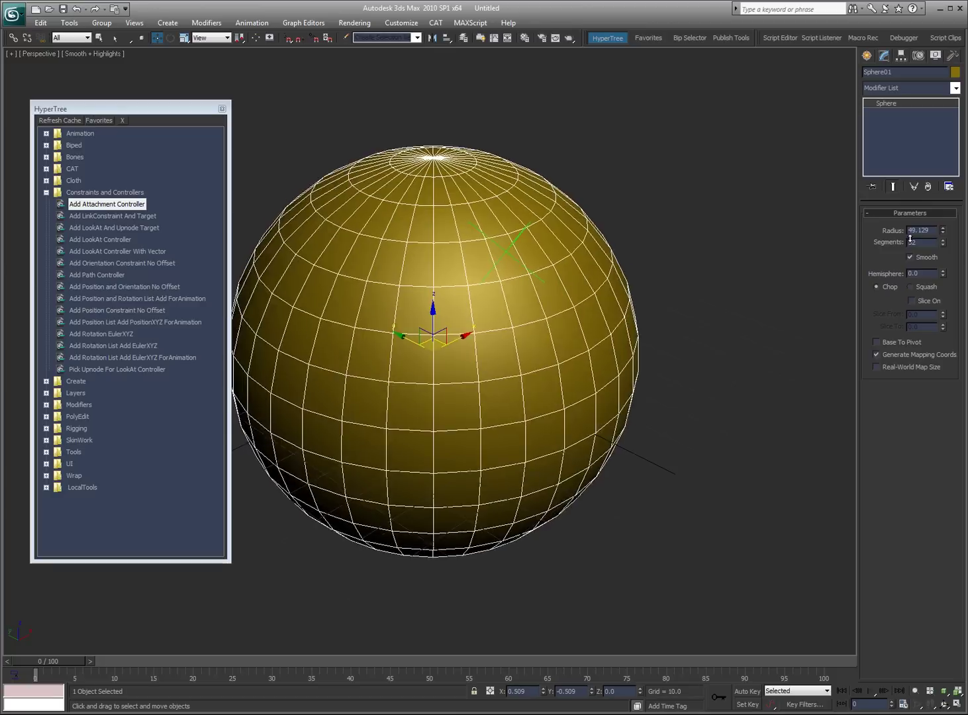
{"action": "right_click", "coordinate": [912, 239]}
{"action": "left_click", "coordinate": [581, 292]}
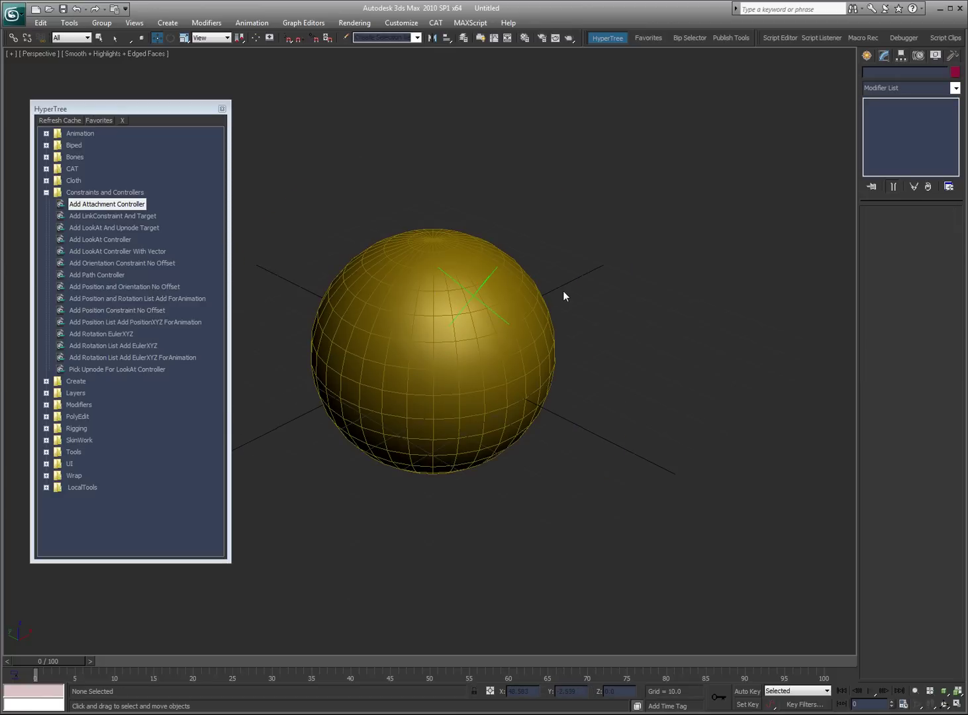
Step: Delete the sphere and the point helper attached to it
{"action": "left_click", "coordinate": [148, 217]}
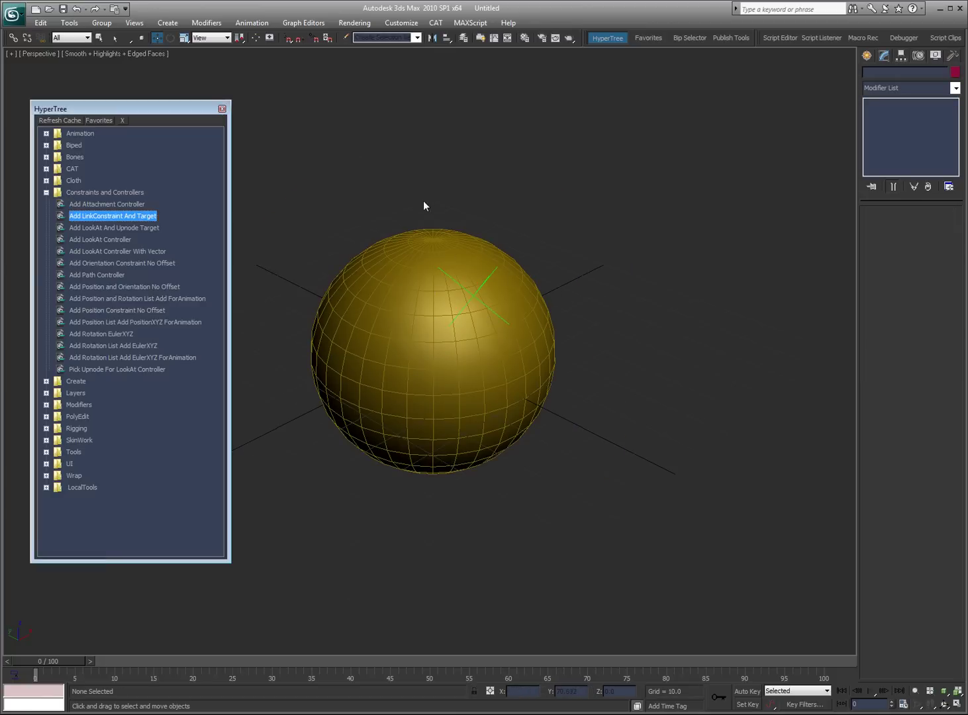
{"action": "left_click_drag", "start_coordinate": [532, 177], "coordinate": [440, 341]}
{"action": "key", "text": "Delete"}
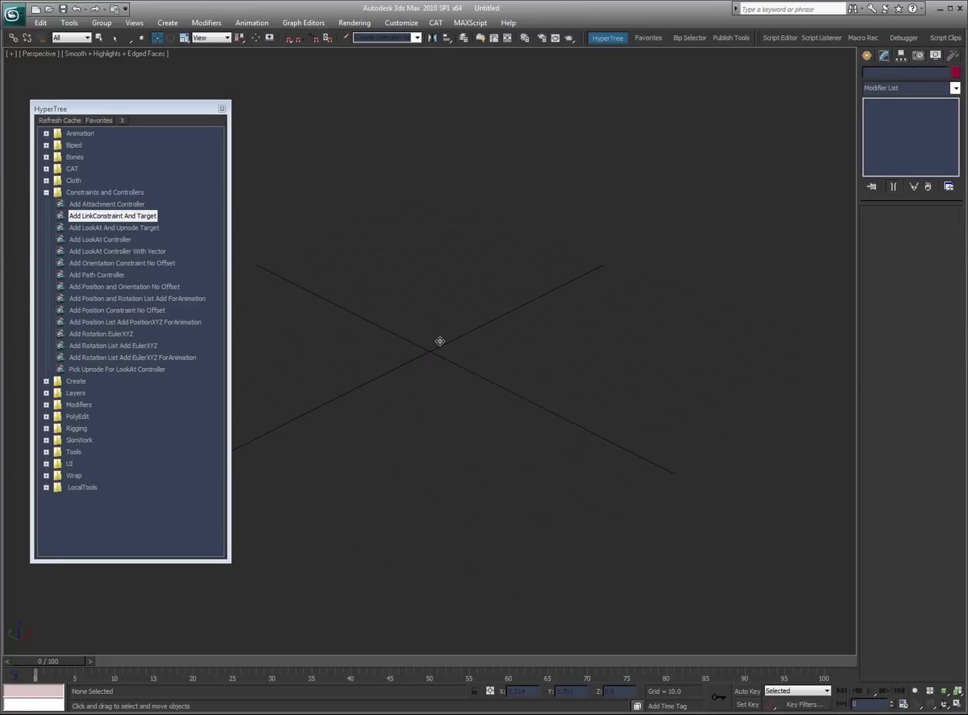
Step: Create eight Point helpers scattered across the Top view and select the first one
{"action": "key", "text": "t"}
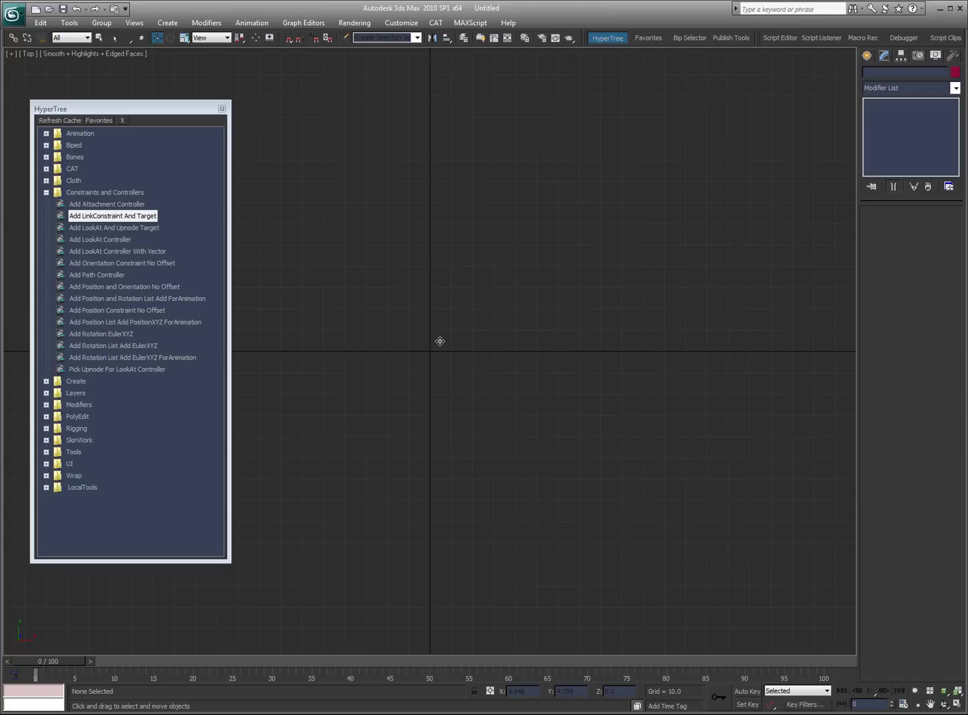
{"action": "left_click", "coordinate": [866, 55]}
{"action": "left_click", "coordinate": [888, 168]}
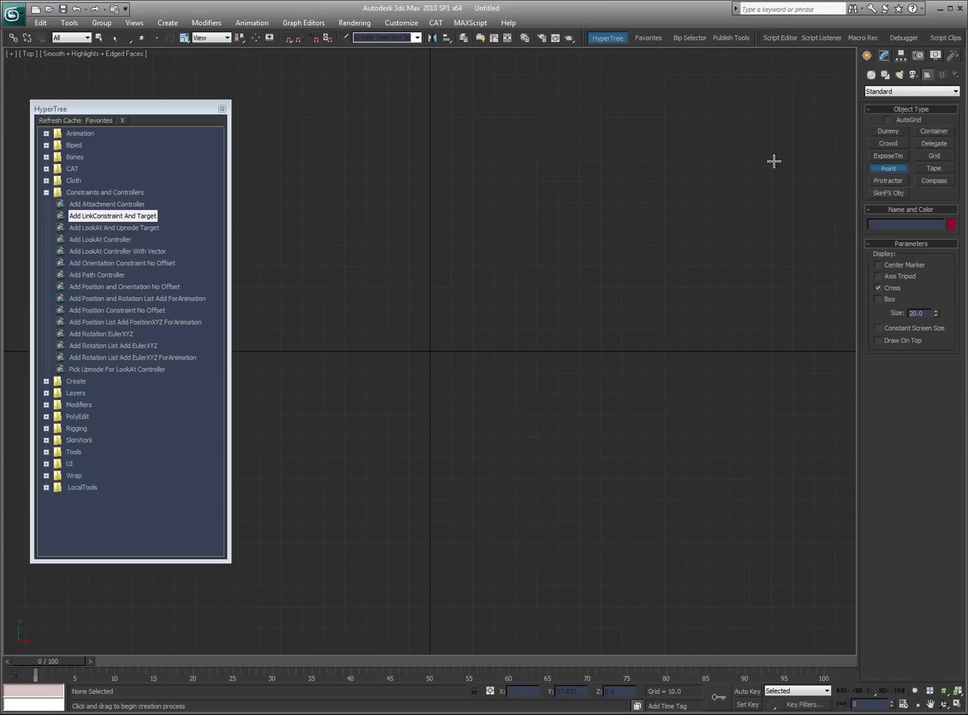
{"action": "left_click", "coordinate": [532, 92]}
{"action": "left_click", "coordinate": [735, 166]}
{"action": "left_click", "coordinate": [335, 257]}
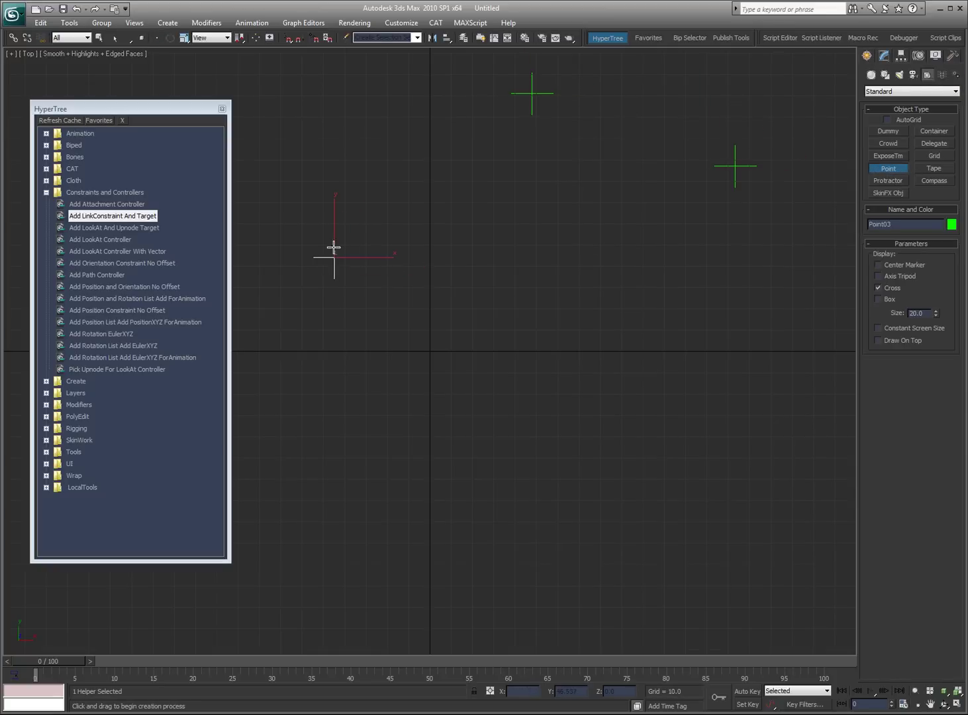
{"action": "left_click", "coordinate": [539, 318]}
{"action": "left_click_drag", "start_coordinate": [363, 413], "coordinate": [318, 470]}
{"action": "left_click", "coordinate": [467, 545]}
{"action": "left_click_drag", "start_coordinate": [480, 554], "coordinate": [545, 553]}
{"action": "left_click", "coordinate": [793, 460]}
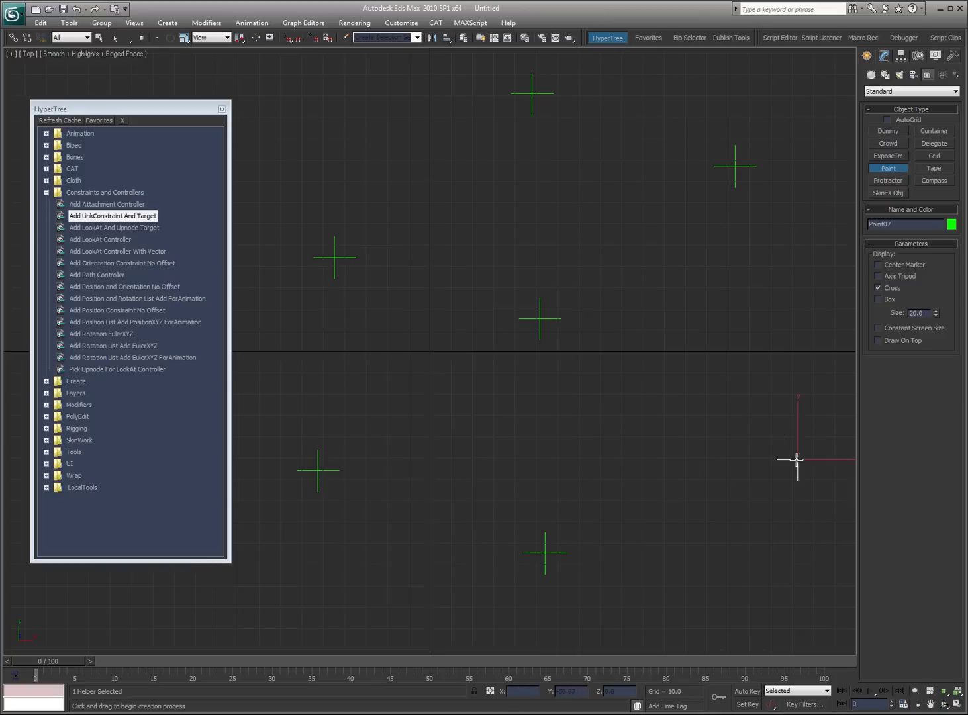
{"action": "left_click", "coordinate": [716, 570]}
{"action": "key", "text": "w"}
{"action": "left_click", "coordinate": [538, 166]}
{"action": "left_click", "coordinate": [532, 94]}
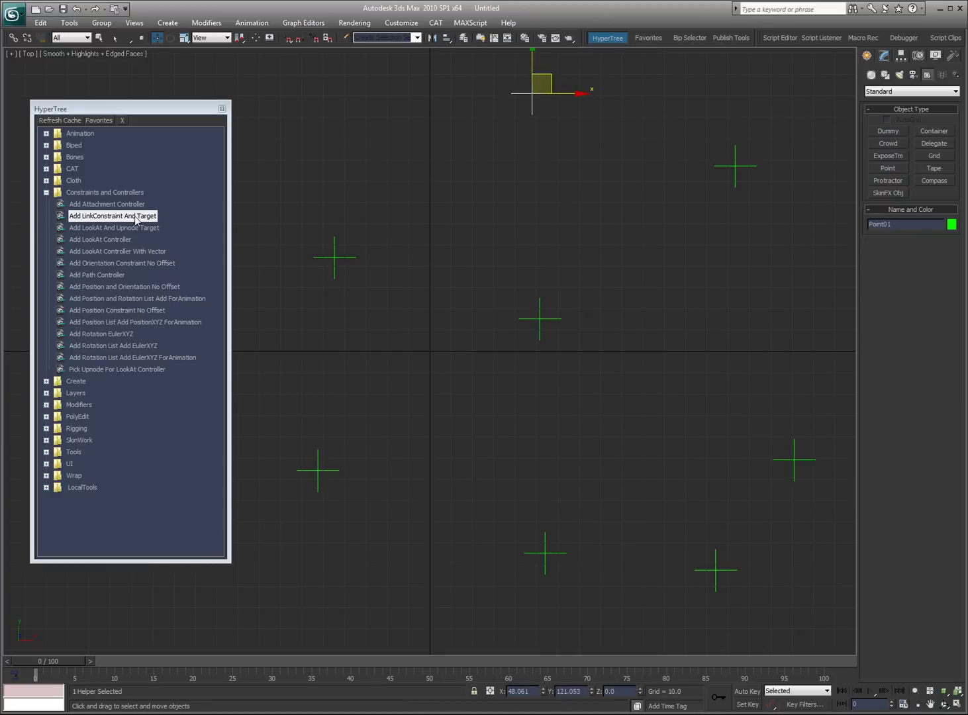
Step: Create four more Point helpers in a roughly horizontal row in the empty area beside the scattered points
{"action": "left_click", "coordinate": [540, 255]}
{"action": "scroll", "coordinate": [628, 283], "scroll_direction": "down", "scroll_amount": 2}
{"action": "middle_click_drag", "start_coordinate": [628, 283], "coordinate": [440, 297]}
{"action": "scroll", "coordinate": [673, 281], "scroll_direction": "down", "scroll_amount": 3}
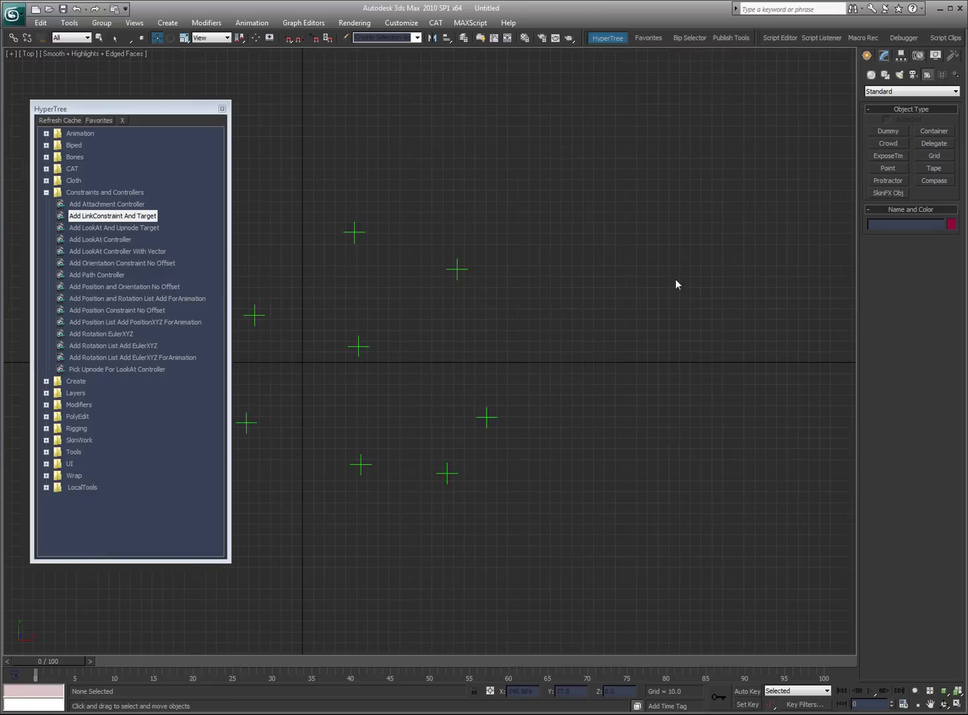
{"action": "middle_click_drag", "start_coordinate": [675, 281], "coordinate": [510, 294]}
{"action": "scroll", "coordinate": [511, 294], "scroll_direction": "down", "scroll_amount": 1}
{"action": "left_click", "coordinate": [888, 168]}
{"action": "left_click_drag", "start_coordinate": [492, 292], "coordinate": [714, 290]}
{"action": "left_click_drag", "start_coordinate": [567, 307], "coordinate": [586, 303]}
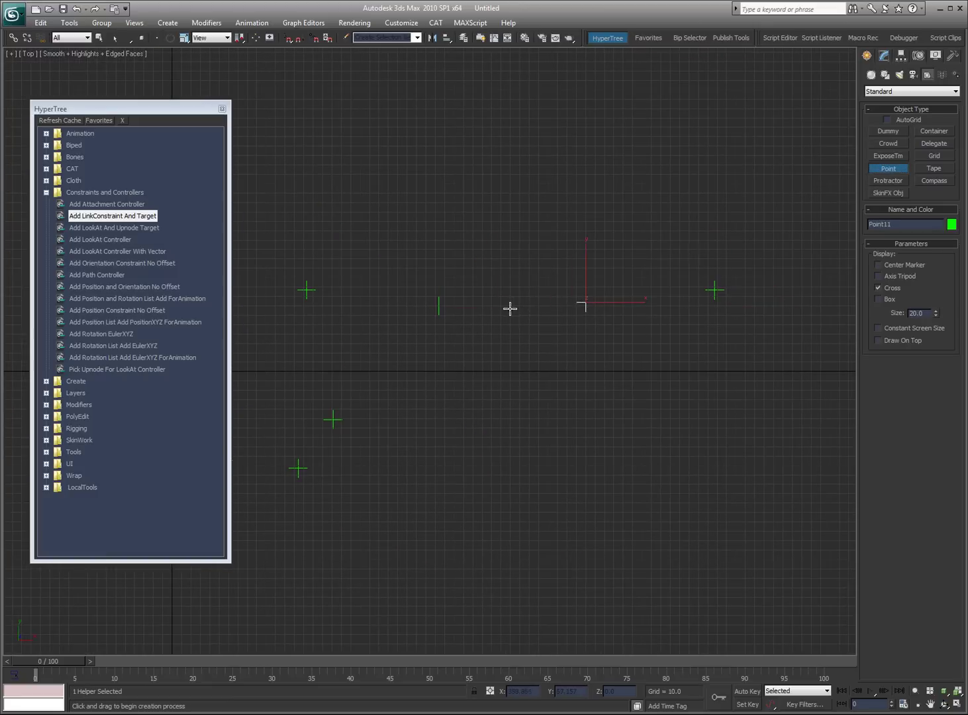
{"action": "left_click_drag", "start_coordinate": [510, 308], "coordinate": [528, 304]}
{"action": "key", "text": "w"}
{"action": "left_click", "coordinate": [482, 564]}
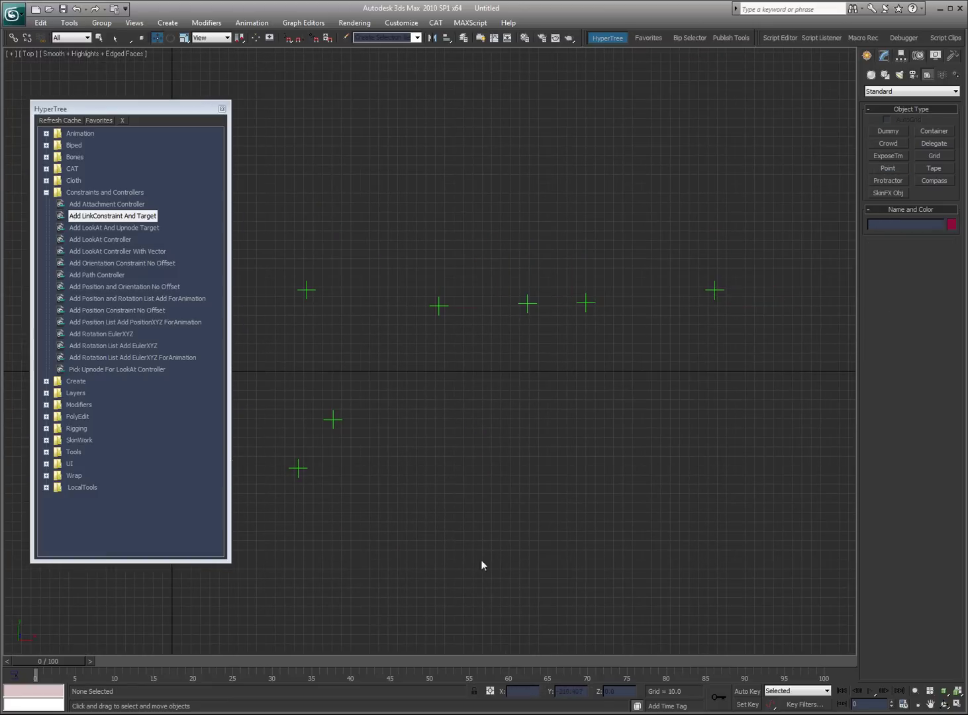
Step: With Auto Key on, animate the new row's leftmost point by moving it up to about Y 254 at frame 100
{"action": "left_click", "coordinate": [752, 693]}
{"action": "left_click_drag", "start_coordinate": [77, 661], "coordinate": [824, 661]}
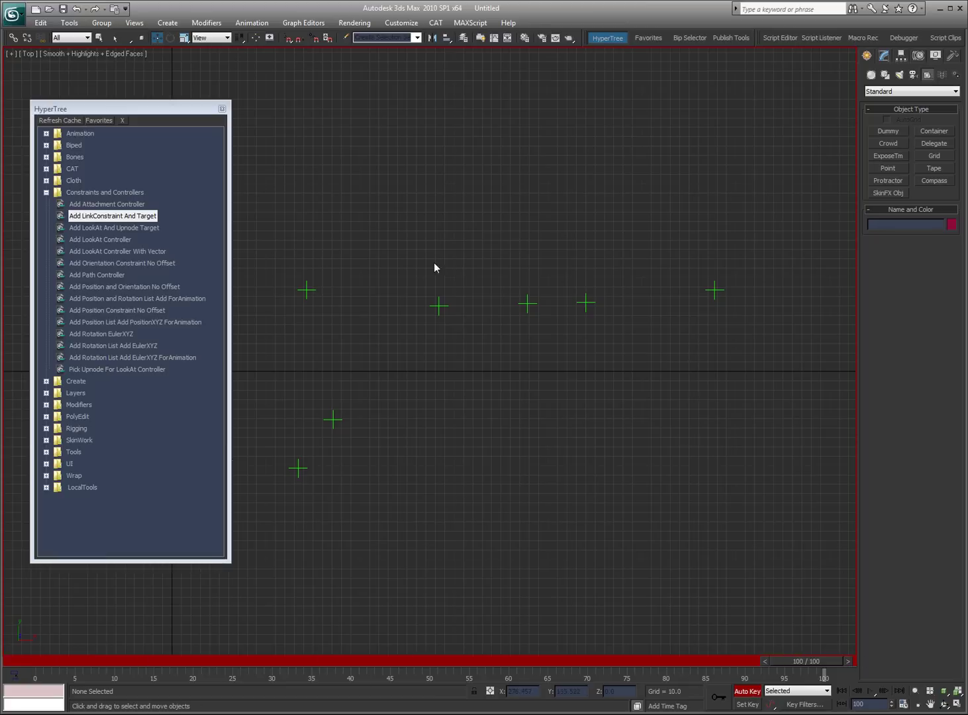
{"action": "left_click", "coordinate": [439, 306]}
{"action": "left_click_drag", "start_coordinate": [439, 295], "coordinate": [439, 132]}
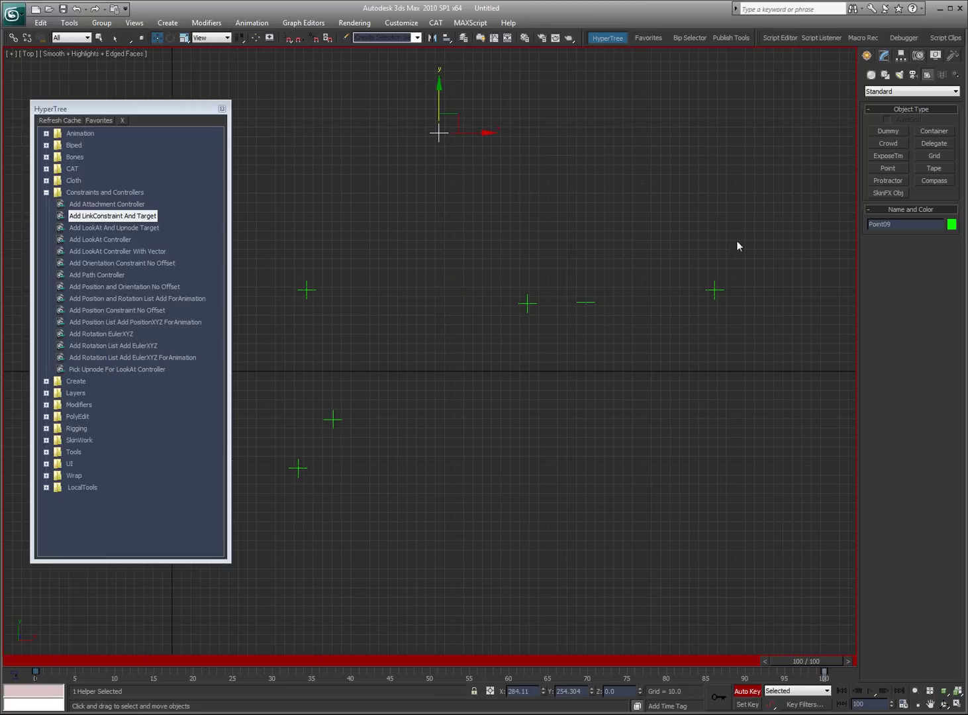
Step: At frame 100, move the row's rightmost point straight down and the third point diagonally up and outward
{"action": "left_click", "coordinate": [714, 290]}
{"action": "left_click_drag", "start_coordinate": [722, 260], "coordinate": [721, 446]}
{"action": "left_click", "coordinate": [586, 302]}
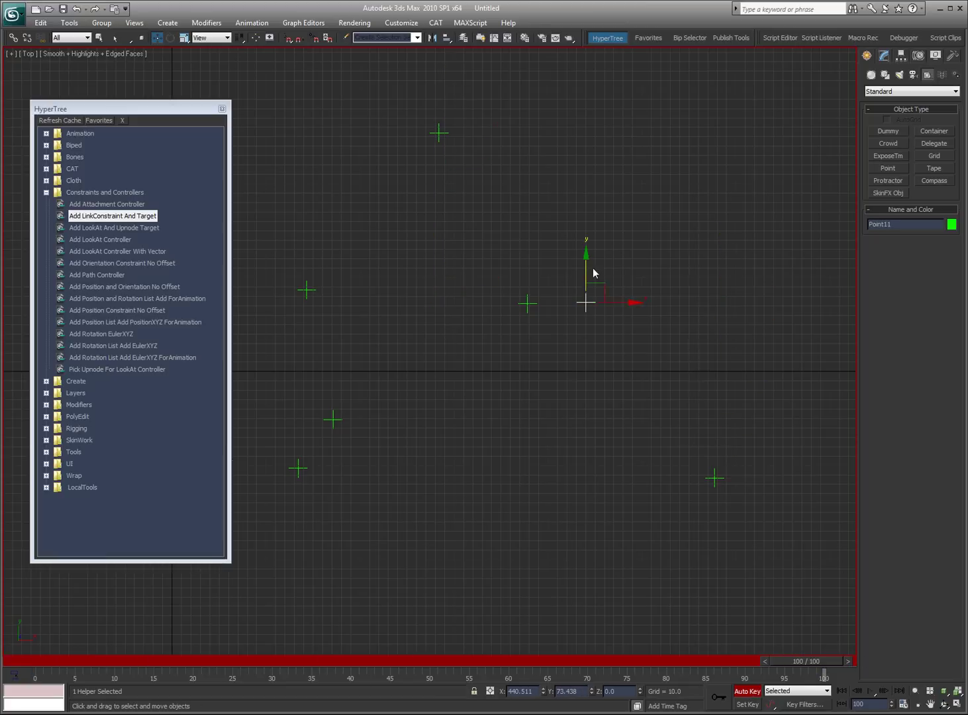
{"action": "left_click_drag", "start_coordinate": [596, 290], "coordinate": [768, 195]}
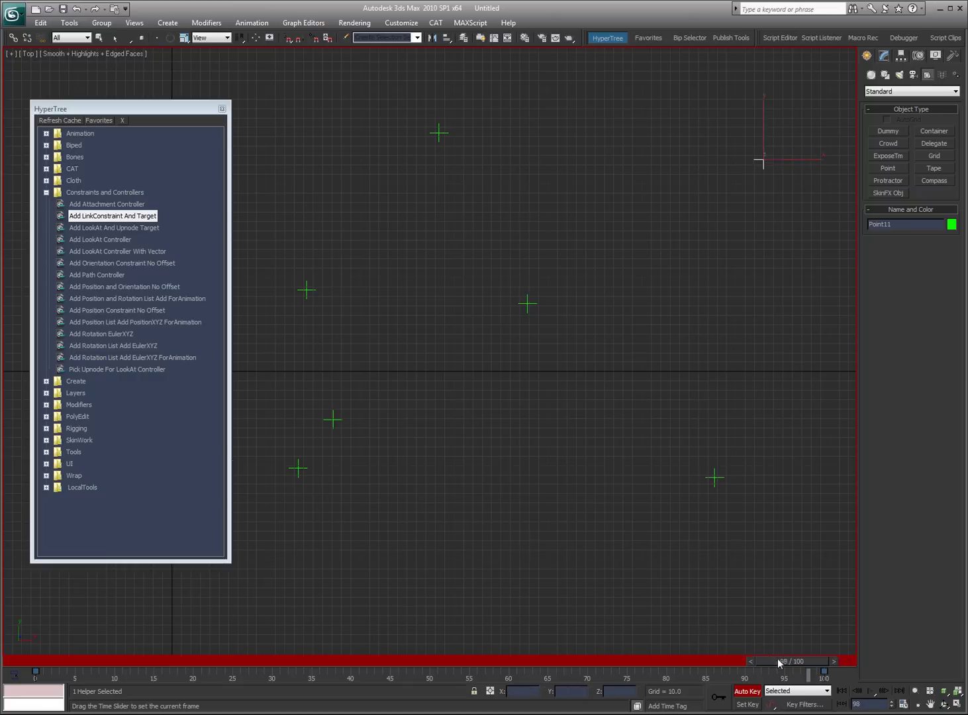
Step: At frame 0, link-constrain the row's unanimated second point to the leftmost point with Add LinkConstraint And Target
{"action": "left_click_drag", "start_coordinate": [777, 658], "coordinate": [27, 510]}
{"action": "left_click", "coordinate": [539, 336]}
{"action": "left_click", "coordinate": [528, 303]}
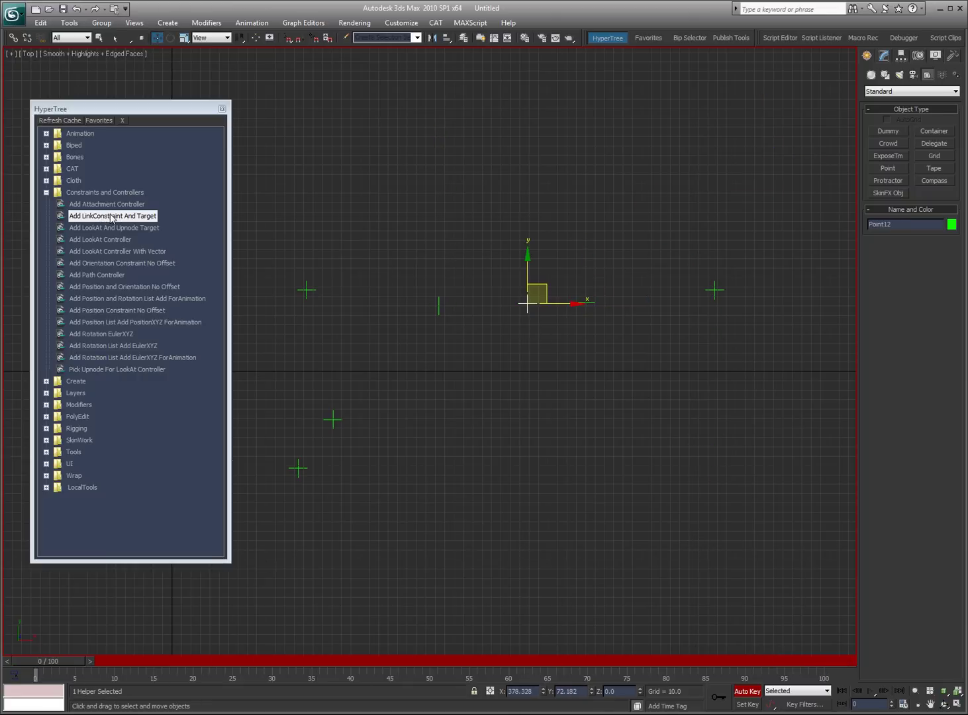
{"action": "double_click", "coordinate": [145, 217]}
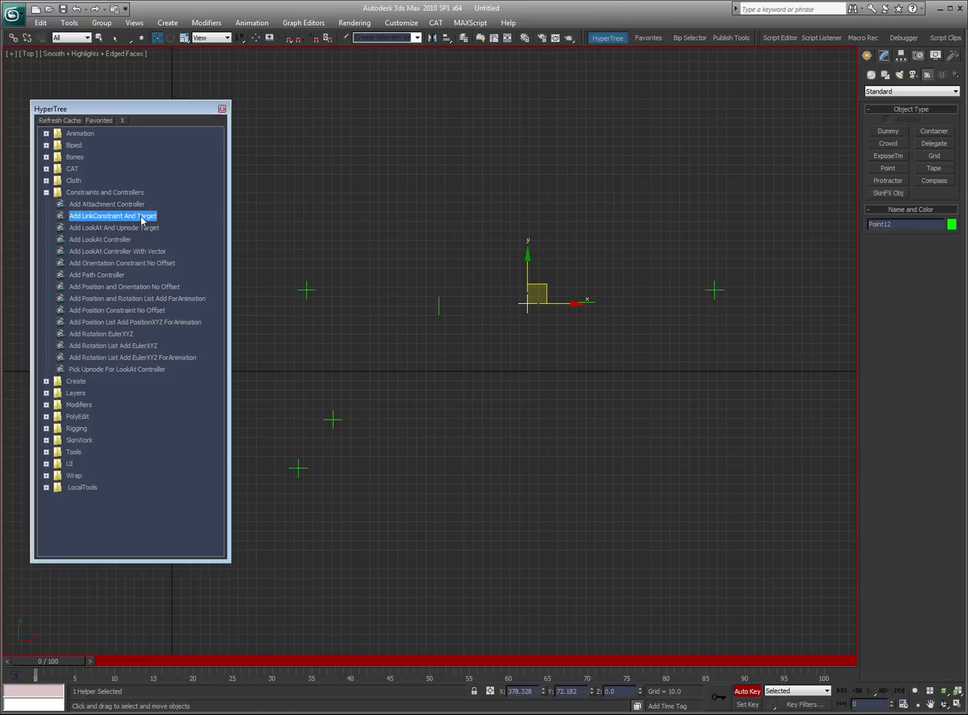
{"action": "left_click", "coordinate": [441, 305]}
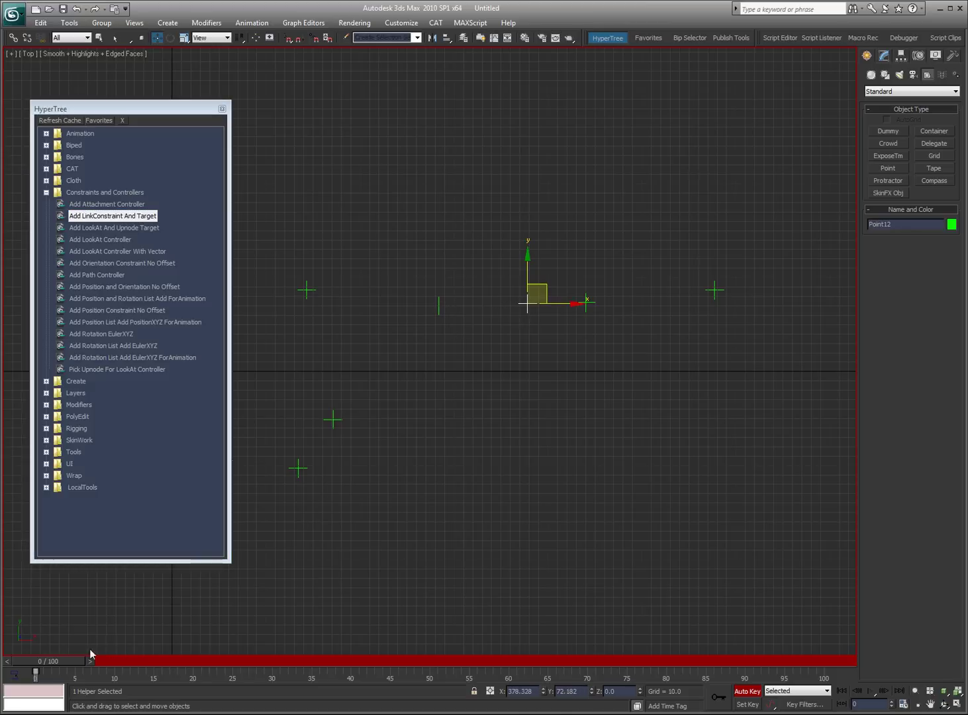
Step: At frame 35, add the rightmost, downward-moving point as a link constraint target for the selected point
{"action": "left_click_drag", "start_coordinate": [82, 663], "coordinate": [338, 628]}
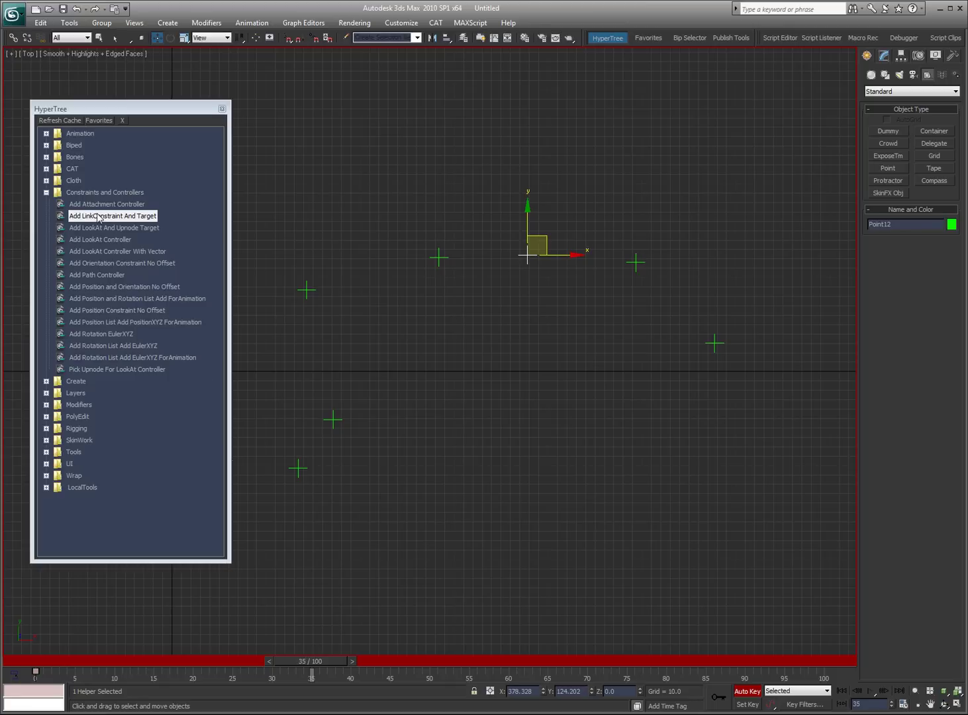
{"action": "left_click", "coordinate": [98, 216]}
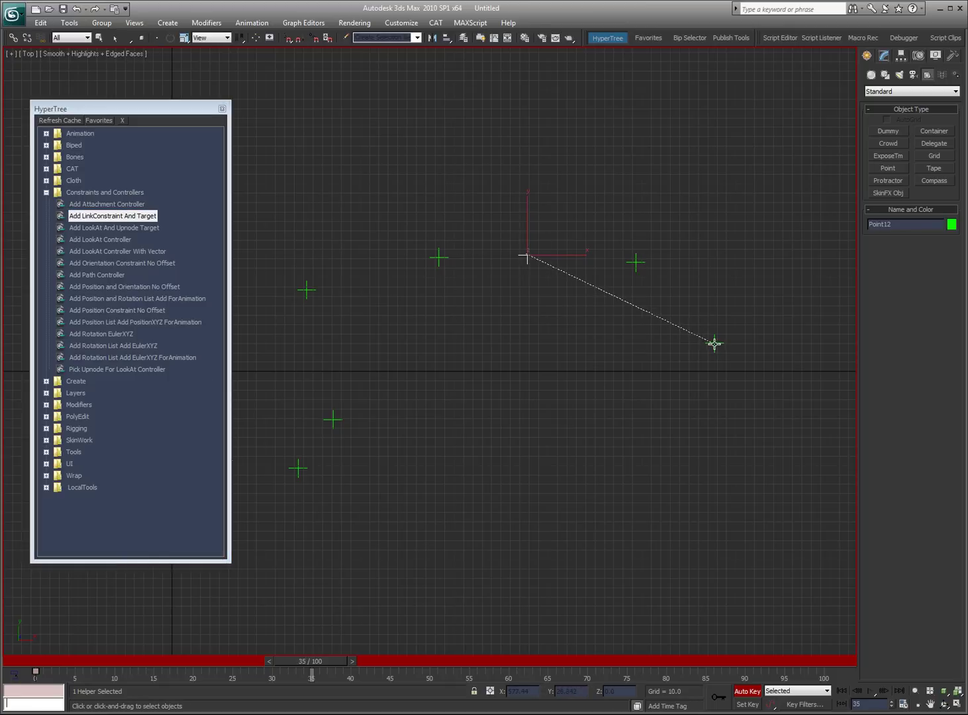
{"action": "left_click", "coordinate": [714, 343]}
Step: At frame 56, add the diagonally moving point as the third link constraint target and display the selected point's link parameters
{"action": "left_click_drag", "start_coordinate": [338, 653], "coordinate": [490, 620]}
{"action": "double_click", "coordinate": [117, 217]}
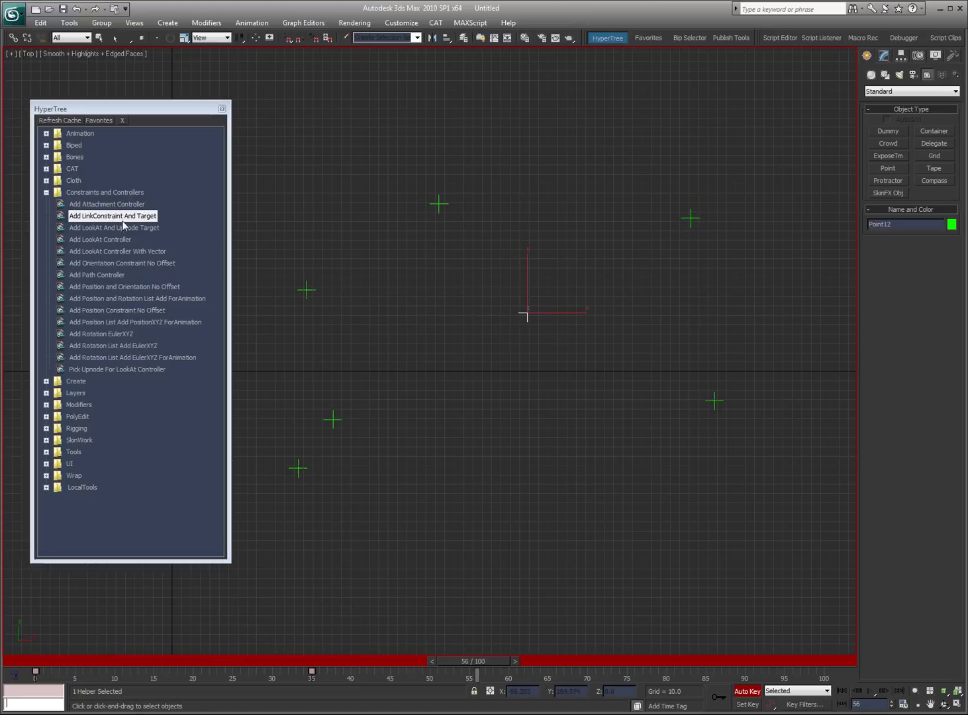
{"action": "left_click", "coordinate": [691, 217]}
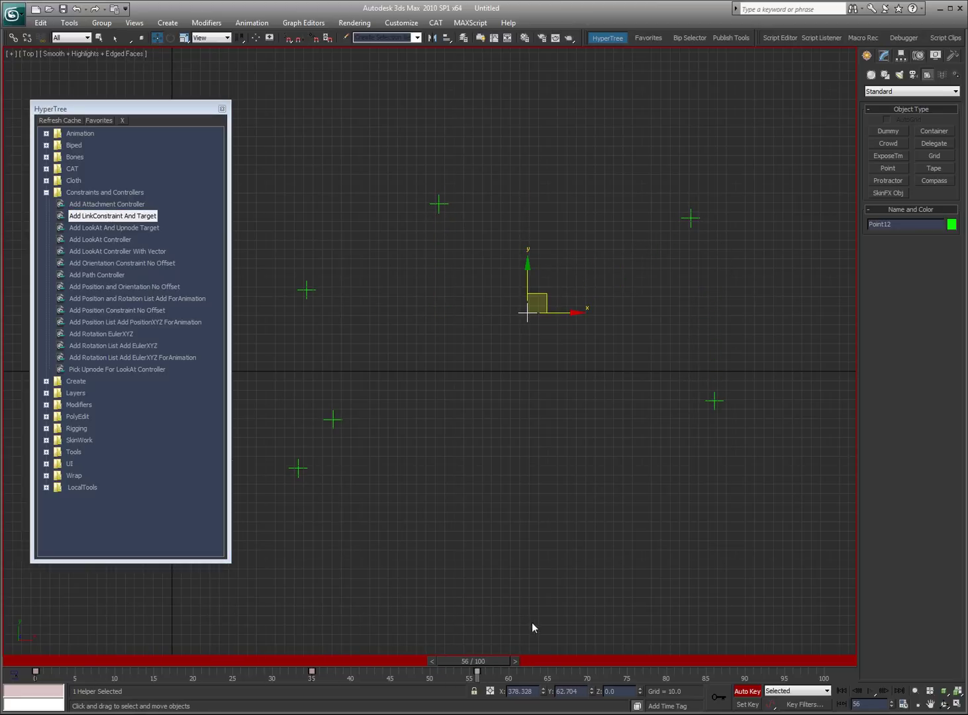
{"action": "left_click_drag", "start_coordinate": [479, 664], "coordinate": [508, 592]}
{"action": "left_click", "coordinate": [918, 55]}
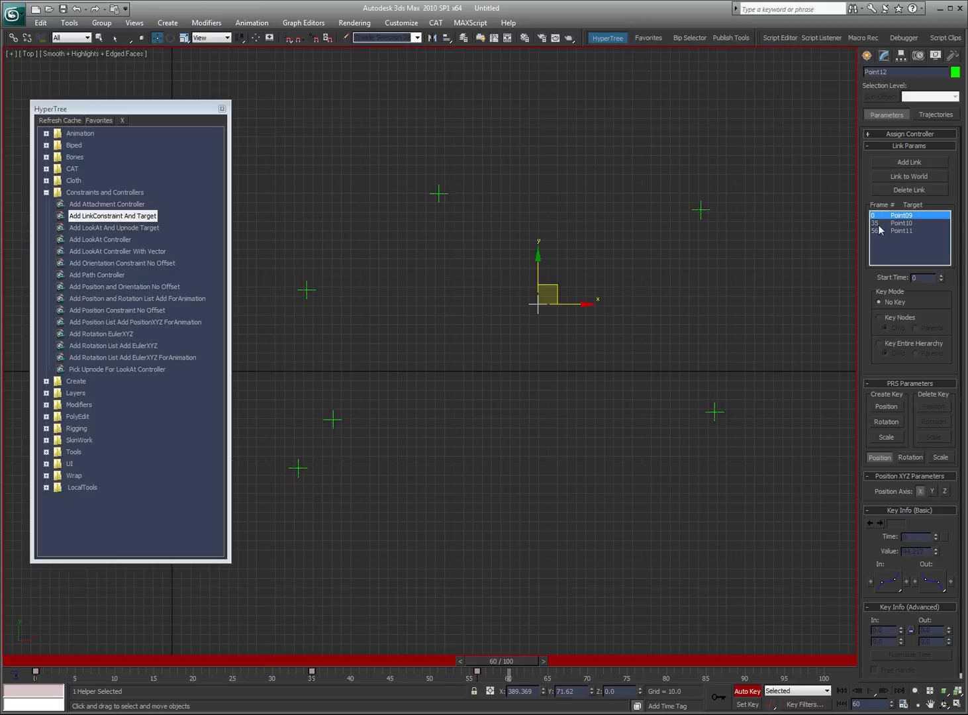
Step: Turn off Auto Key and delete the four points used for the link constraint animation
{"action": "left_click", "coordinate": [747, 691]}
{"action": "left_click_drag", "start_coordinate": [503, 661], "coordinate": [429, 595]}
{"action": "key", "text": "w"}
{"action": "left_click_drag", "start_coordinate": [745, 514], "coordinate": [427, 197]}
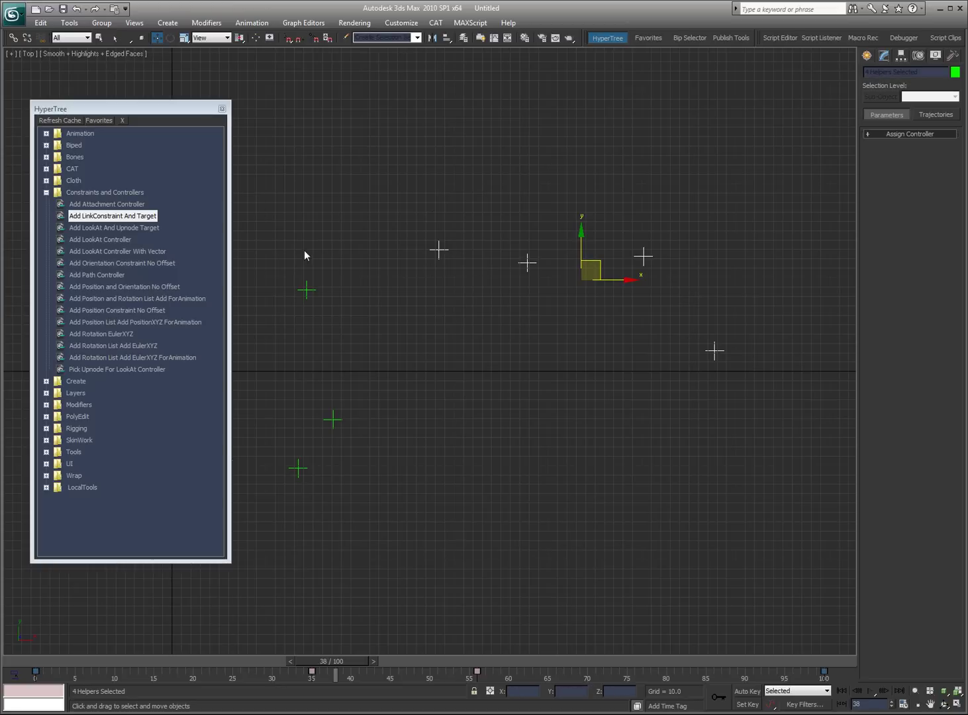
{"action": "key", "text": "Delete"}
Step: With Add LookAt And Upnode Target, make the upper-left point look at the central point, using the topmost point as its upnode
{"action": "middle_click_drag", "start_coordinate": [371, 314], "coordinate": [675, 288]}
{"action": "key", "text": "ctrl+w"}
{"action": "left_click_drag", "start_coordinate": [745, 170], "coordinate": [241, 456]}
{"action": "scroll", "coordinate": [456, 363], "scroll_direction": "up", "scroll_amount": 1}
{"action": "middle_click_drag", "start_coordinate": [457, 362], "coordinate": [485, 276]}
{"action": "scroll", "coordinate": [507, 263], "scroll_direction": "down", "scroll_amount": 1}
{"action": "key", "text": "w"}
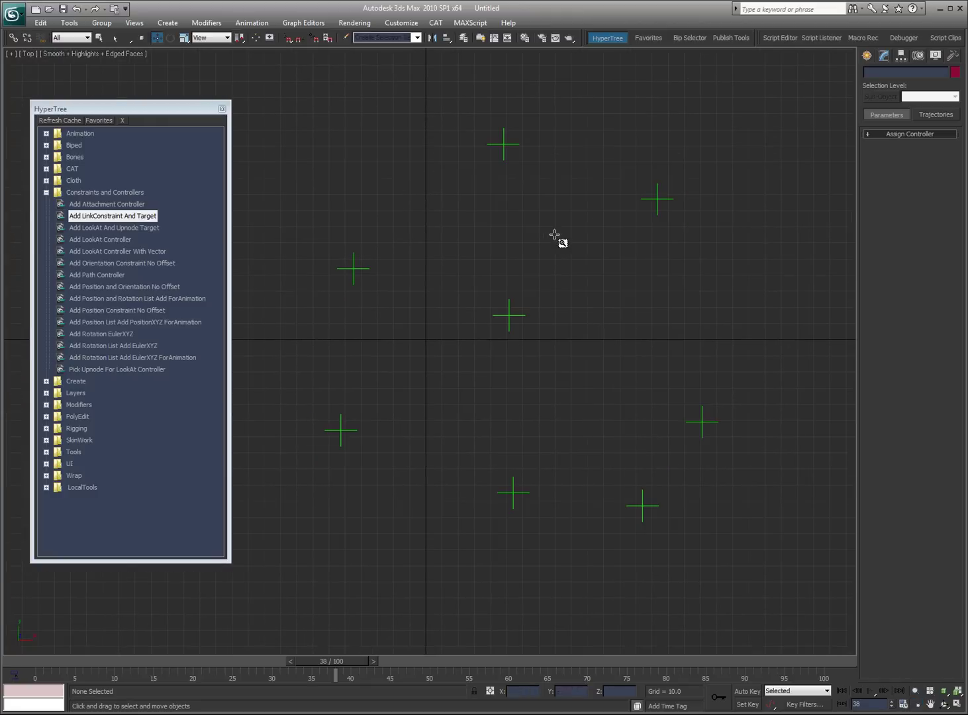
{"action": "left_click", "coordinate": [103, 227]}
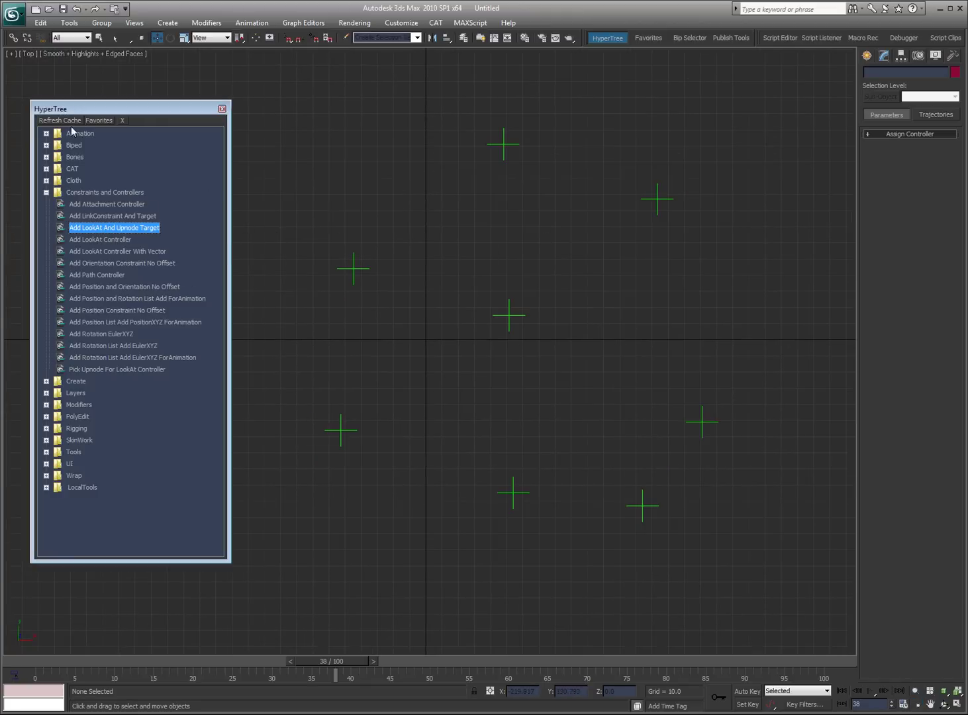
{"action": "left_click", "coordinate": [353, 271]}
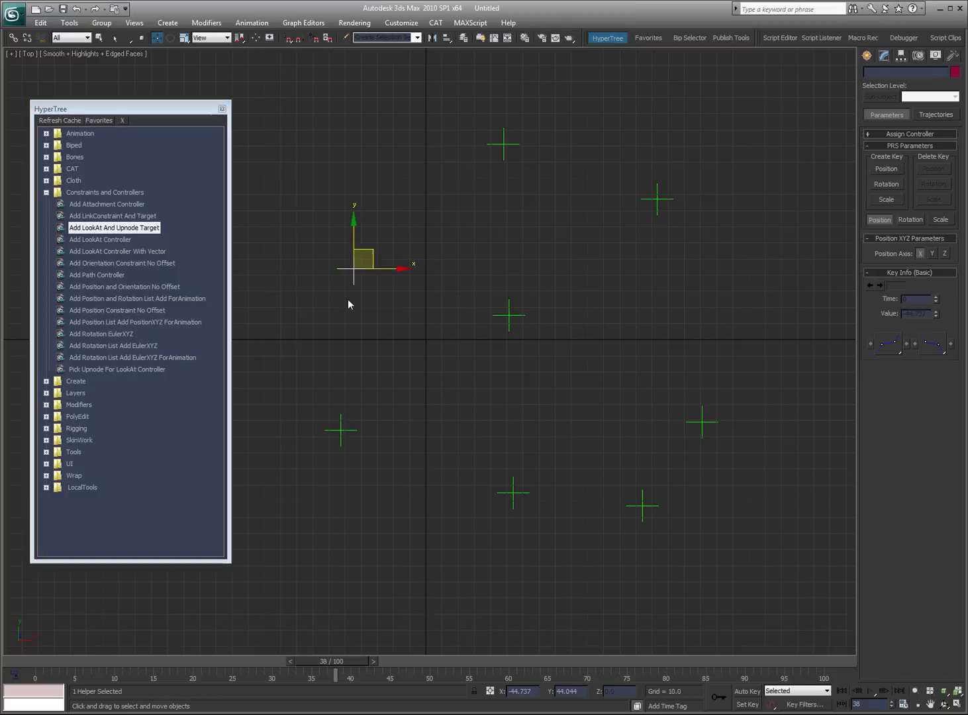
{"action": "double_click", "coordinate": [96, 229]}
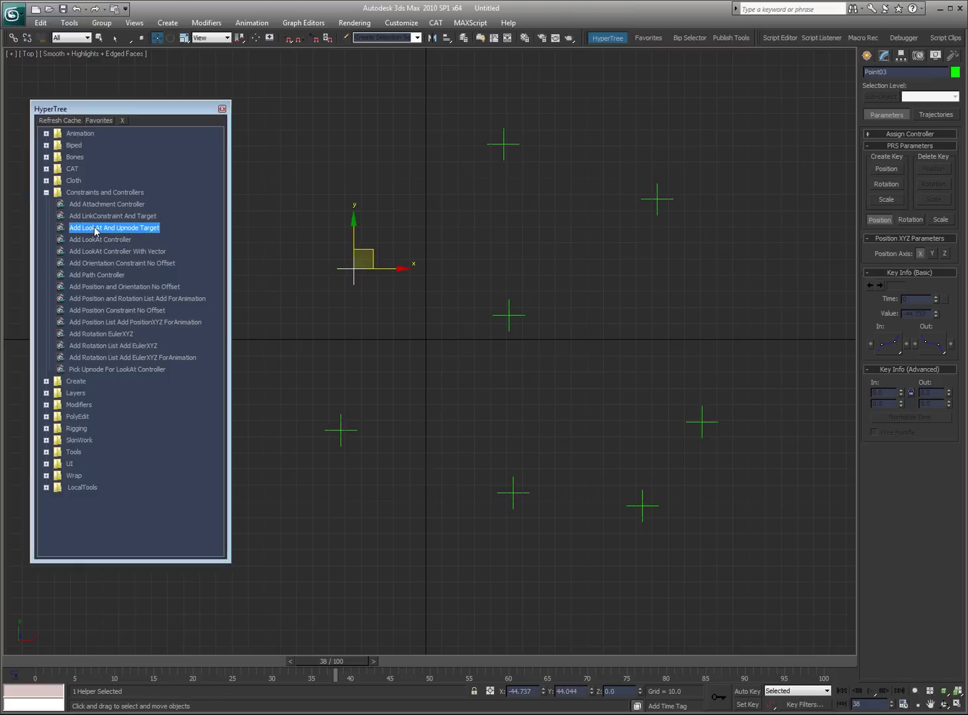
{"action": "left_click", "coordinate": [504, 315]}
{"action": "left_click", "coordinate": [503, 144]}
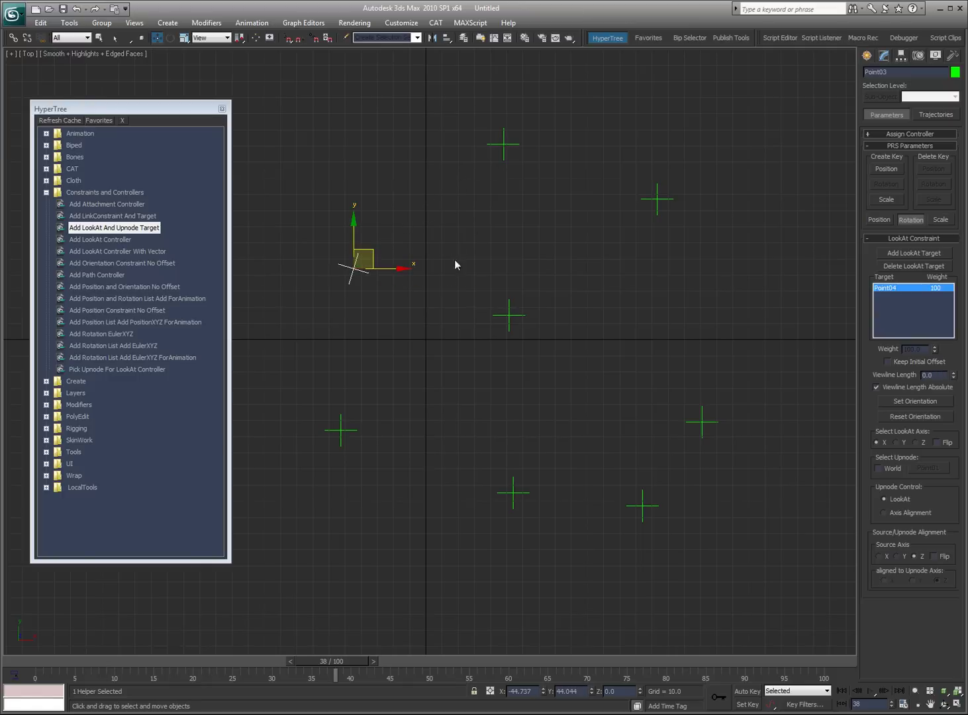
Step: Try moving the upnode and look-at target points in an orbited view to test the constraint, and return to the Top view
{"action": "left_click_drag", "start_coordinate": [487, 173], "coordinate": [460, 206]}
{"action": "middle_click_drag", "start_coordinate": [460, 206], "coordinate": [535, 125], "text": "alt"}
{"action": "left_click_drag", "start_coordinate": [504, 136], "coordinate": [467, 145]}
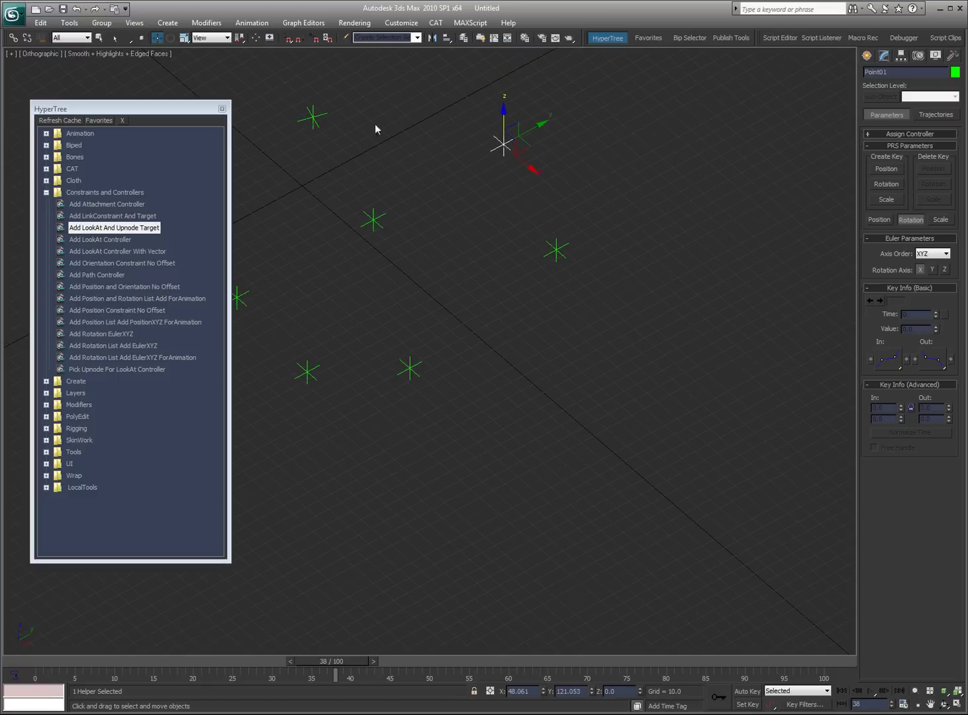
{"action": "left_click_drag", "start_coordinate": [411, 163], "coordinate": [348, 258]}
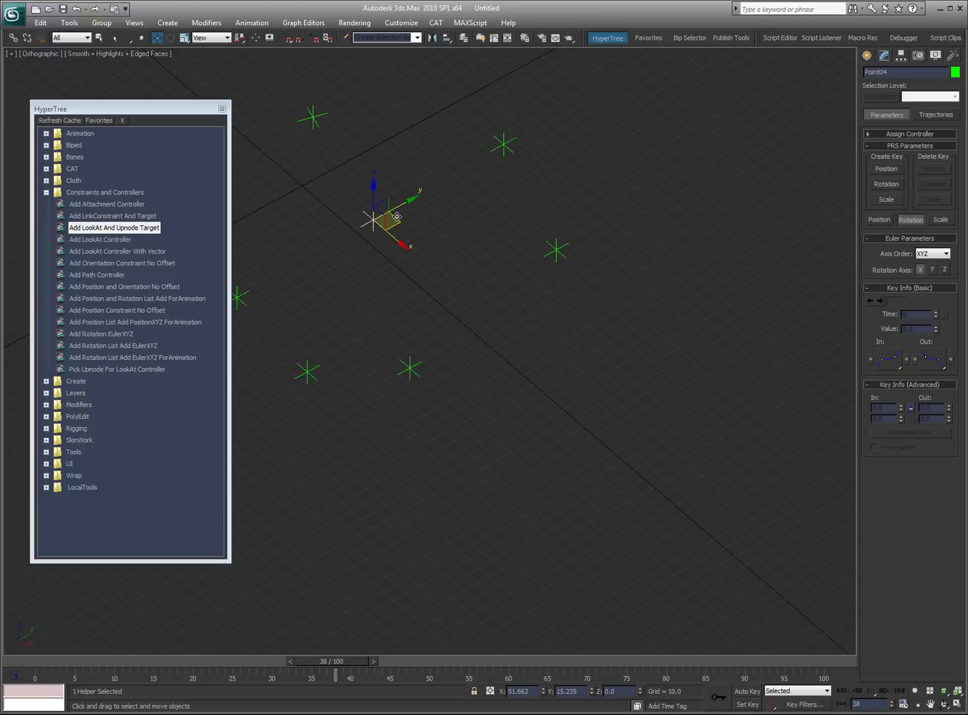
{"action": "mouse_move", "coordinate": [405, 214]}
{"action": "left_mouse_down"}
{"action": "mouse_move", "coordinate": [357, 247]}
{"action": "mouse_move", "coordinate": [374, 212]}
{"action": "mouse_move", "coordinate": [407, 213]}
{"action": "left_mouse_up"}
{"action": "scroll", "coordinate": [426, 209], "scroll_direction": "up", "scroll_amount": 1}
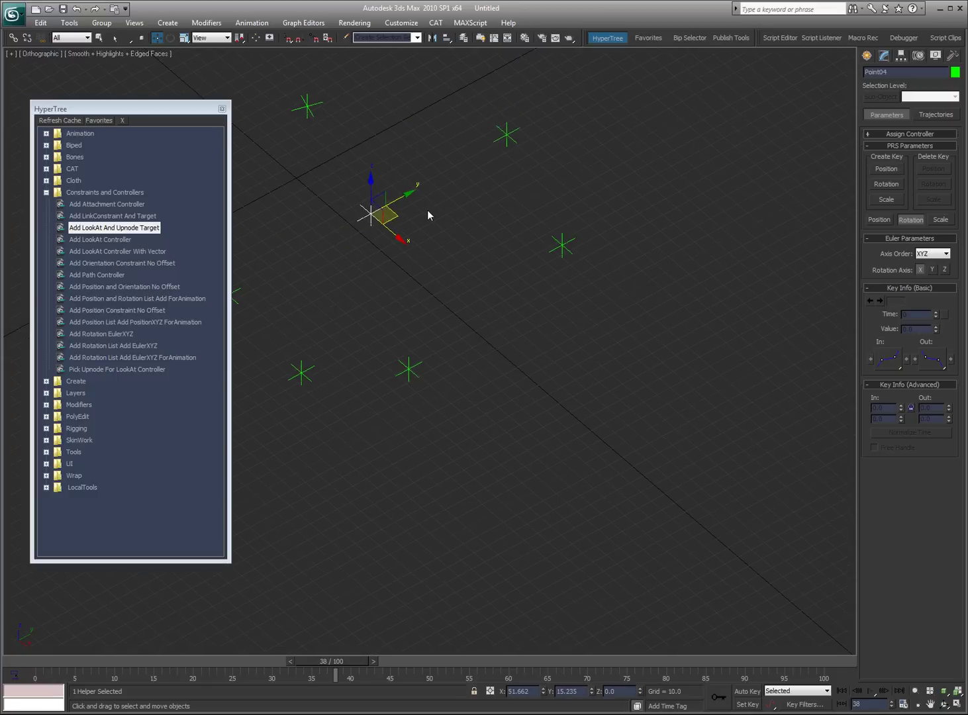
{"action": "key", "text": "t"}
{"action": "key", "text": "z"}
{"action": "scroll", "coordinate": [427, 211], "scroll_direction": "down", "scroll_amount": 6}
{"action": "middle_click_drag", "start_coordinate": [471, 257], "coordinate": [575, 245]}
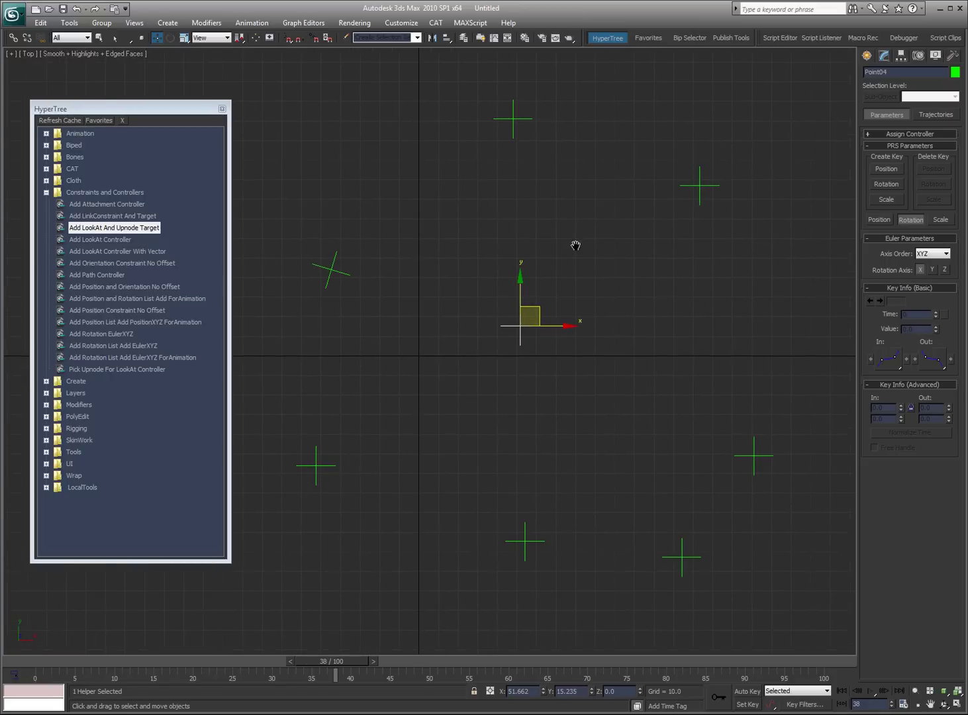
Step: Delete the look-at constrained point and the topmost point that serves as its upnode
{"action": "left_click", "coordinate": [407, 261]}
{"action": "left_click_drag", "start_coordinate": [573, 88], "coordinate": [299, 285]}
{"action": "key", "text": "Delete"}
Step: Apply Add LookAt Controller With Vector to the central point, with the upper-right point as its target
{"action": "left_click_drag", "start_coordinate": [574, 254], "coordinate": [428, 373]}
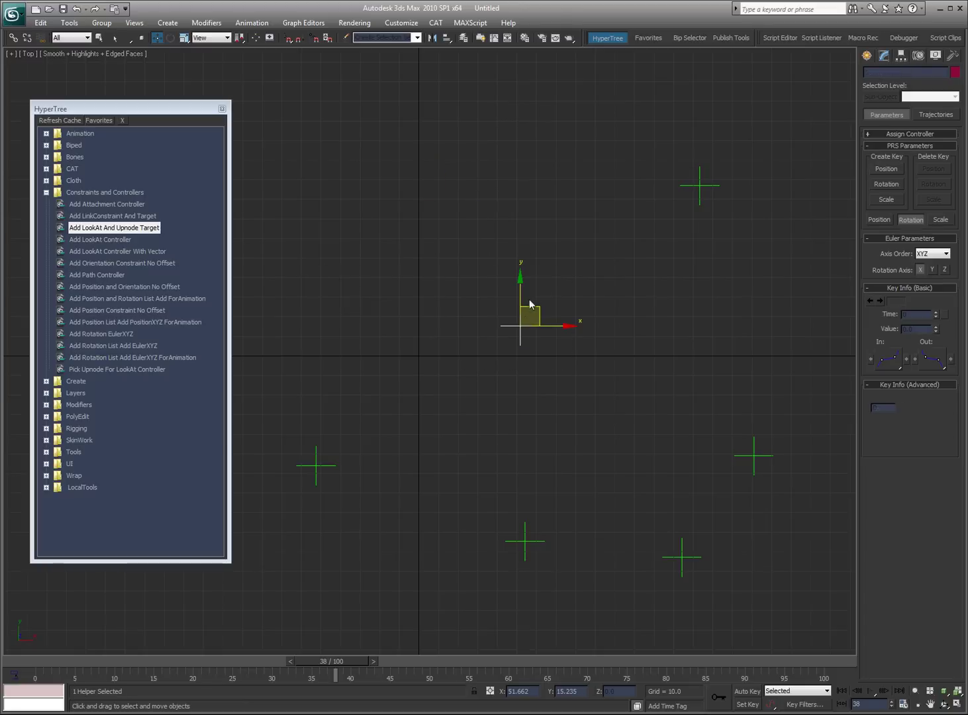
{"action": "left_click", "coordinate": [609, 223]}
{"action": "left_click_drag", "start_coordinate": [570, 236], "coordinate": [466, 373]}
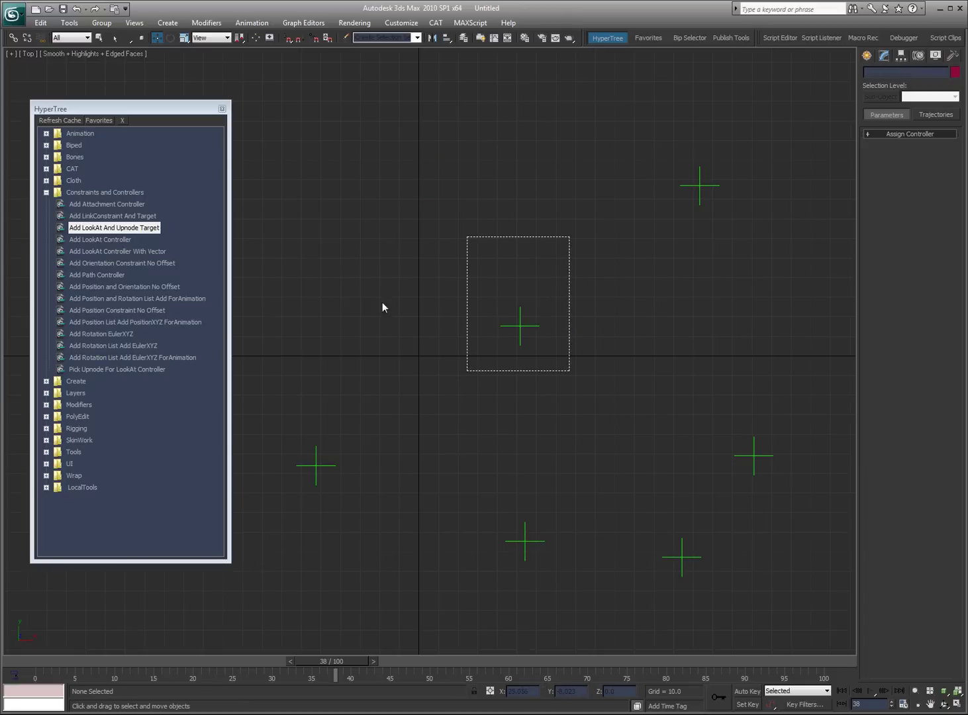
{"action": "left_click", "coordinate": [78, 240]}
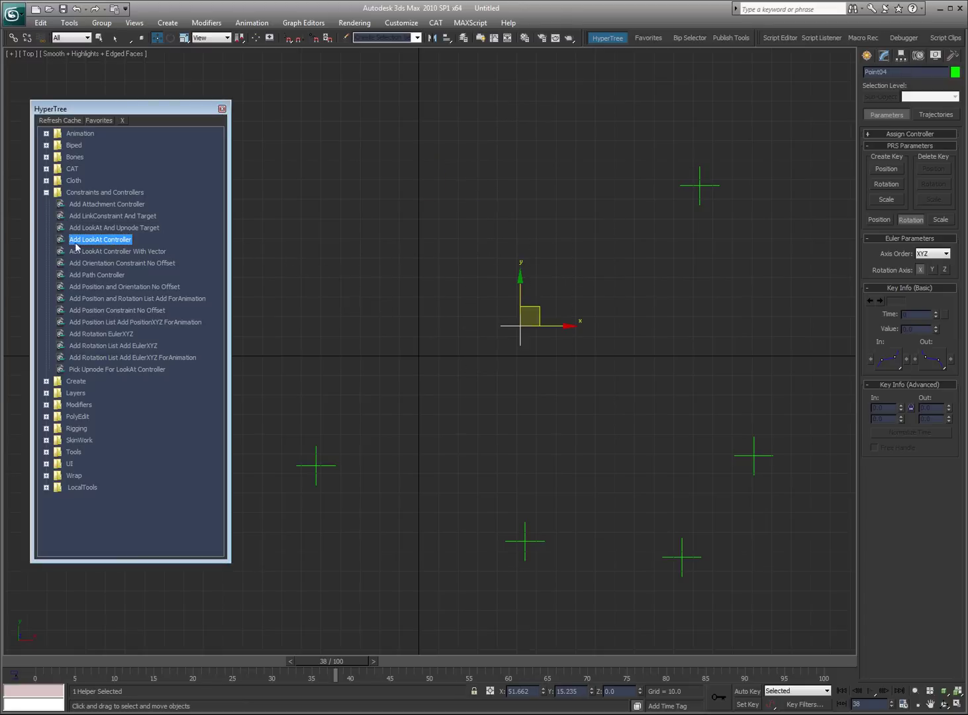
{"action": "double_click", "coordinate": [142, 250]}
{"action": "left_click", "coordinate": [699, 185]}
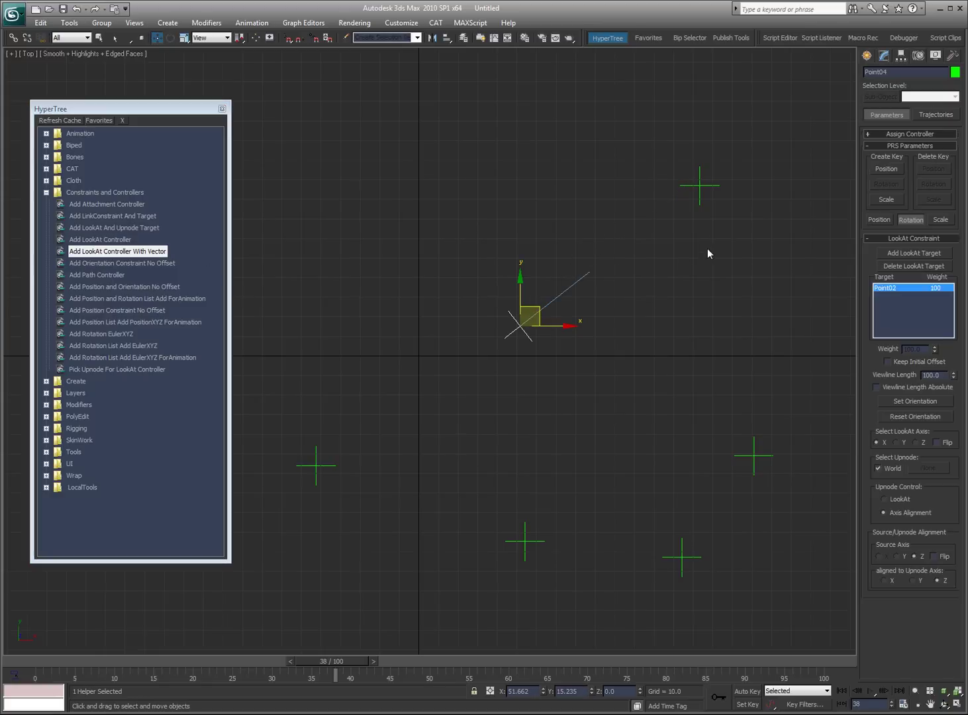
Step: Add the rightmost point as a second target of the central point with Add LookAt Controller With Vector
{"action": "left_click", "coordinate": [624, 320]}
{"action": "left_click", "coordinate": [520, 328]}
{"action": "double_click", "coordinate": [140, 252]}
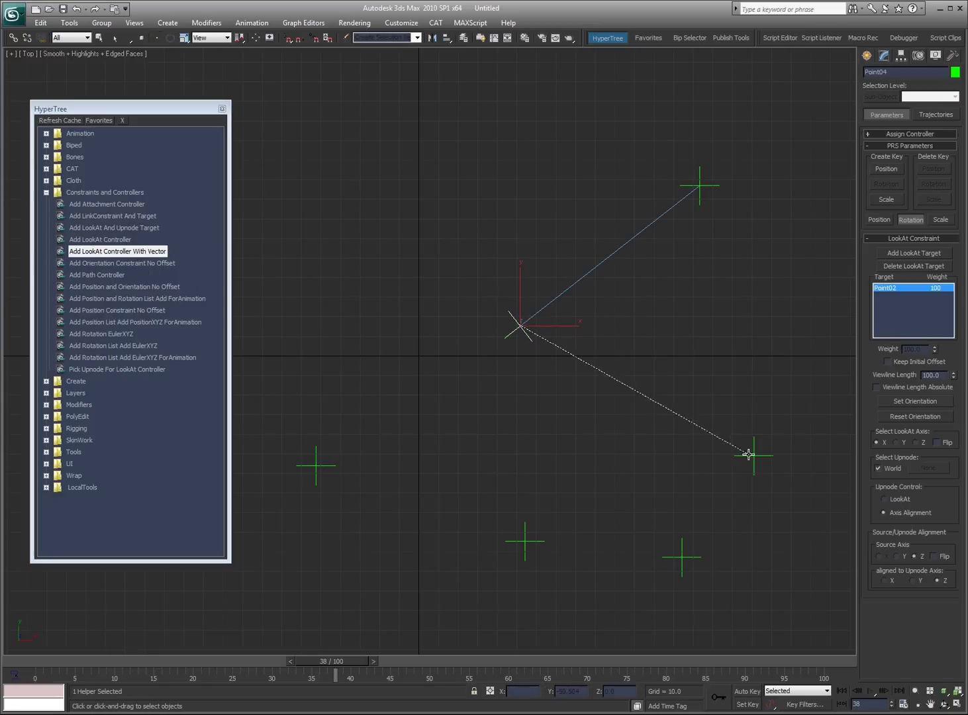
{"action": "left_click", "coordinate": [754, 456]}
{"action": "left_click", "coordinate": [778, 356]}
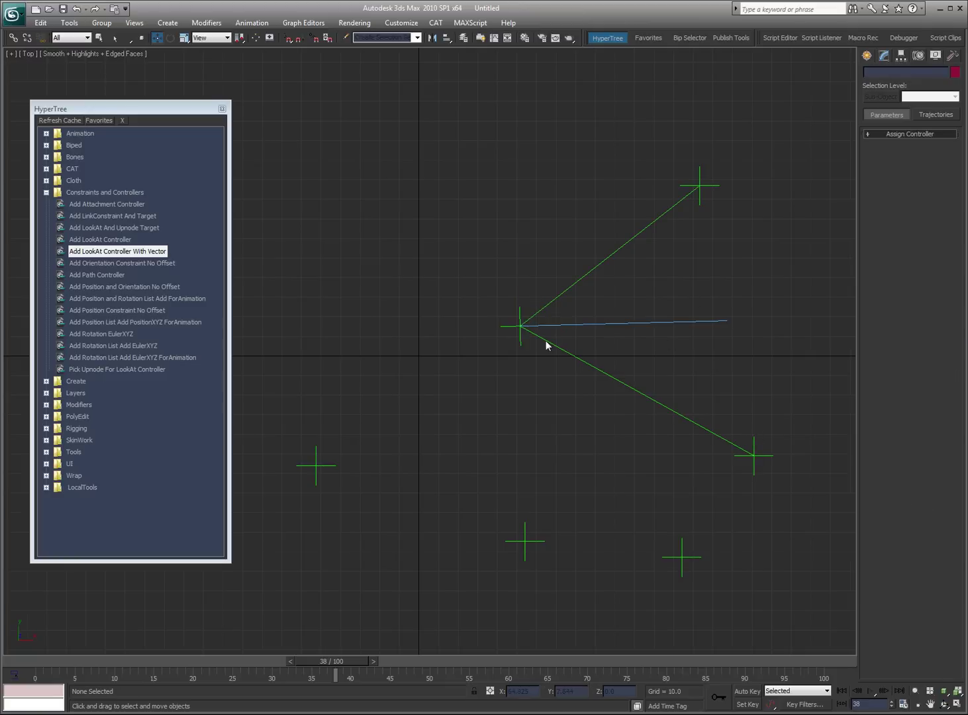
Step: Try moving the central point and its upper-right target to test the two-target look-at, cancelling each move
{"action": "left_click_drag", "start_coordinate": [516, 325], "coordinate": [414, 438]}
{"action": "right_click", "coordinate": [413, 438]}
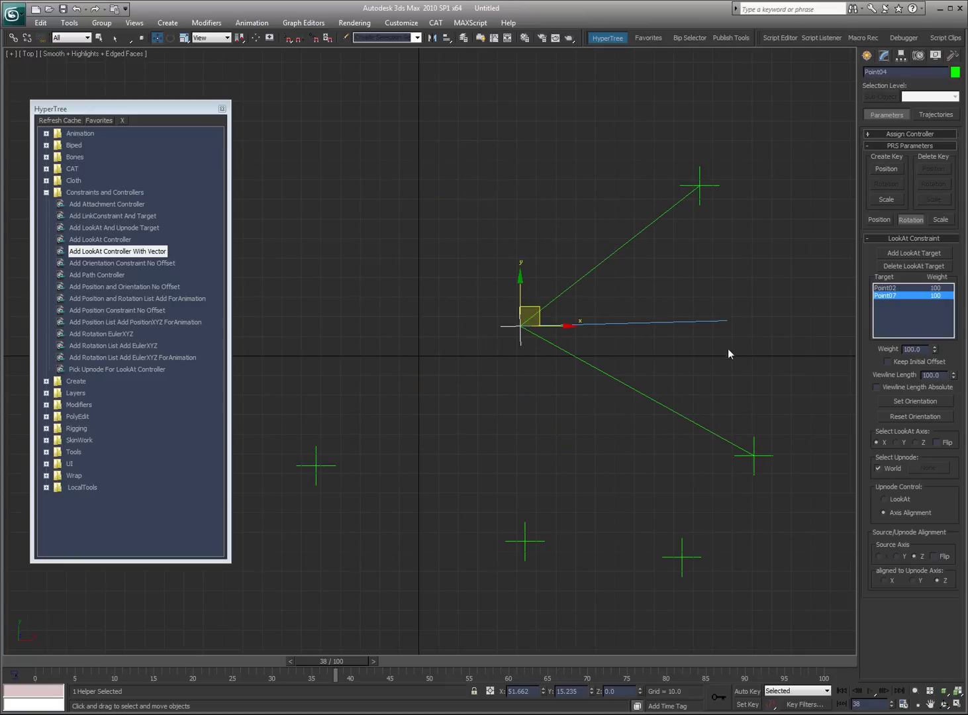
{"action": "left_click_drag", "start_coordinate": [699, 188], "coordinate": [672, 184]}
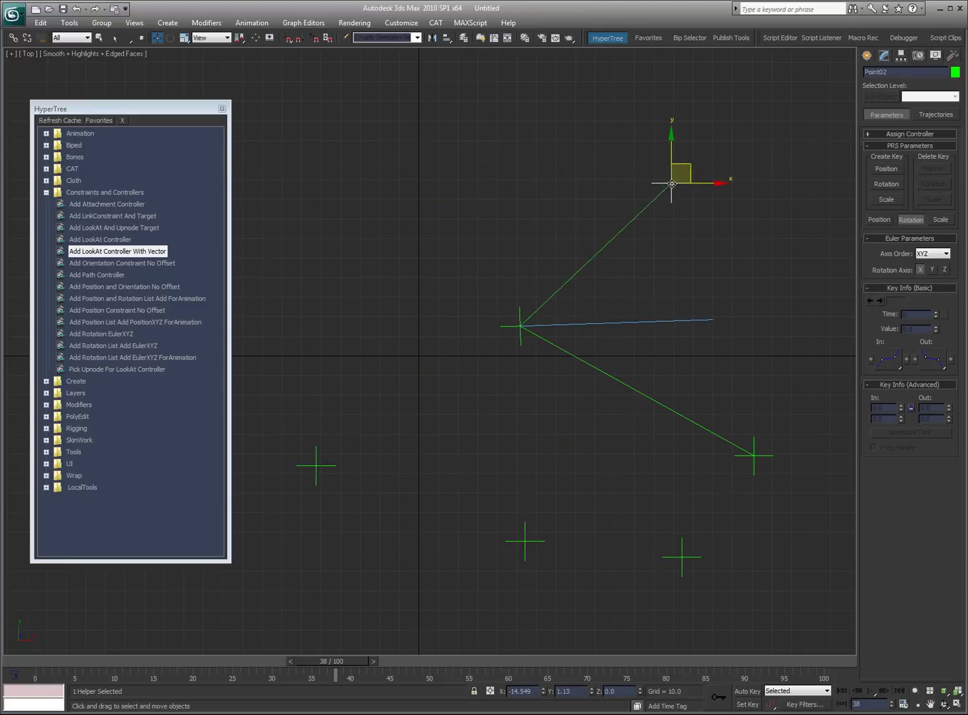
{"action": "right_click", "coordinate": [672, 184]}
Step: Make the upper-right point look at the lower-left point with Add LookAt Controller With Vector
{"action": "double_click", "coordinate": [147, 251]}
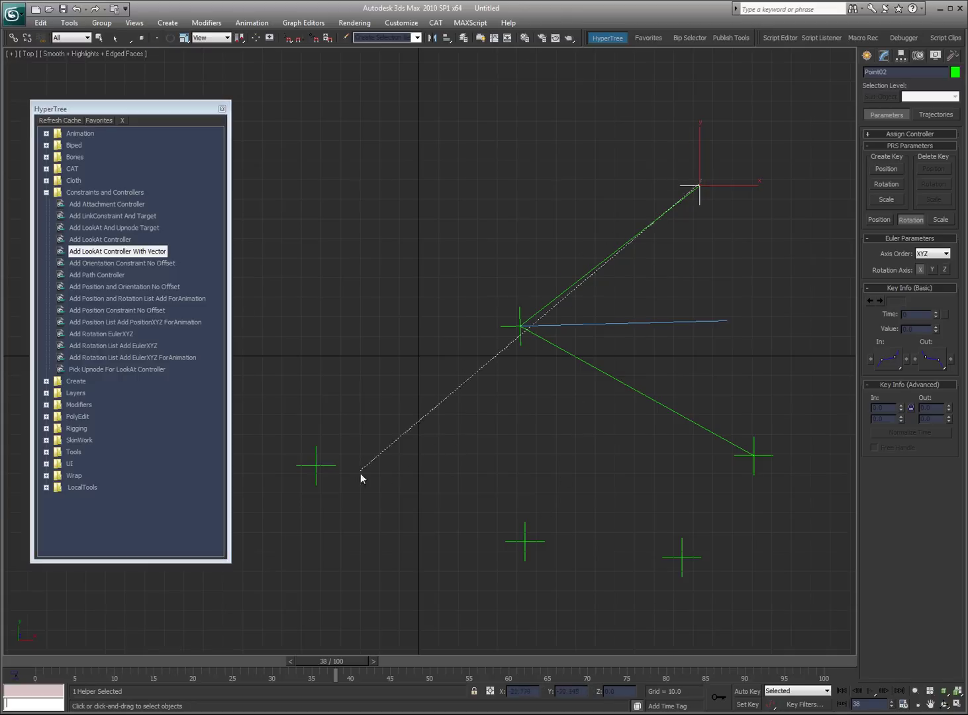
{"action": "left_click", "coordinate": [316, 465]}
{"action": "left_click", "coordinate": [520, 324]}
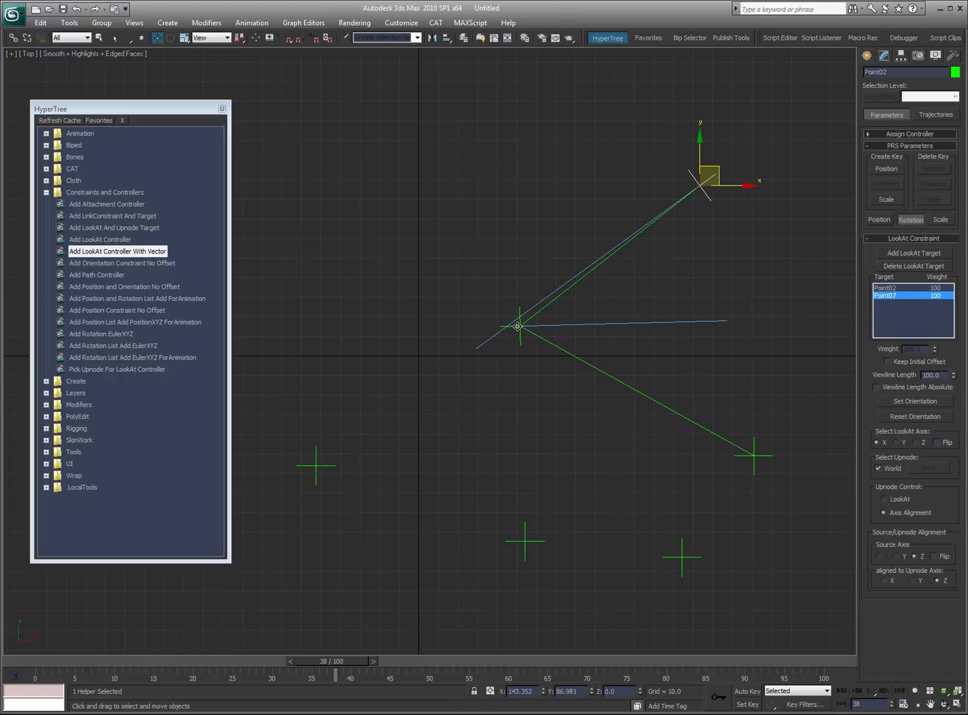
{"action": "left_click_drag", "start_coordinate": [521, 324], "coordinate": [426, 181]}
{"action": "right_click", "coordinate": [426, 181]}
{"action": "left_click", "coordinate": [708, 191]}
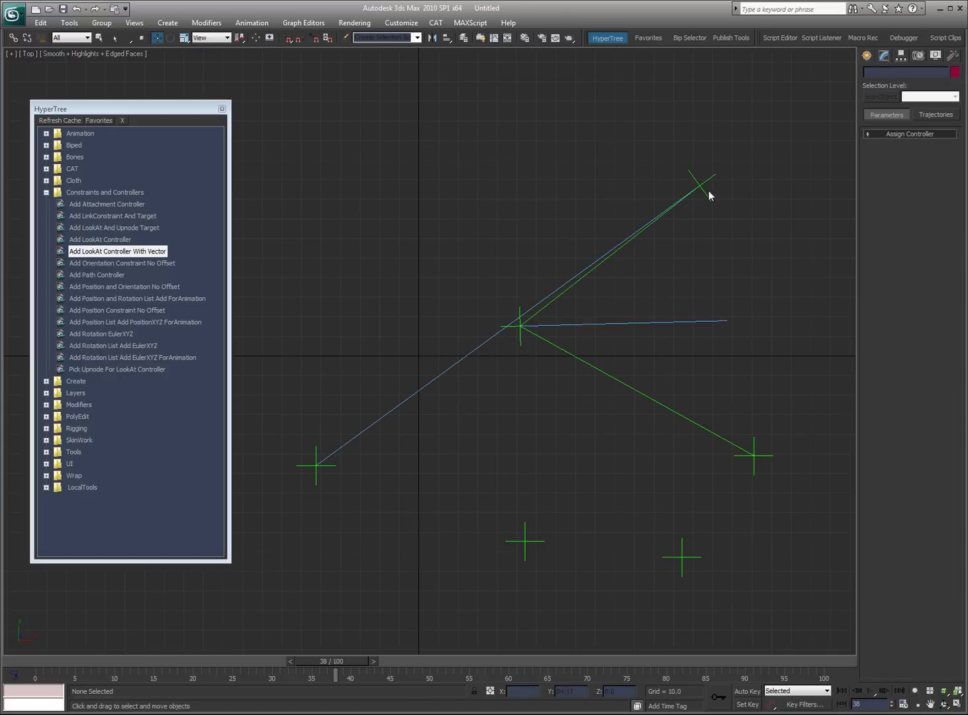
Step: Constrain the central point's orientation to the lower-middle point with Add Orientation Constraint No Offset
{"action": "left_click", "coordinate": [520, 325]}
{"action": "double_click", "coordinate": [141, 263]}
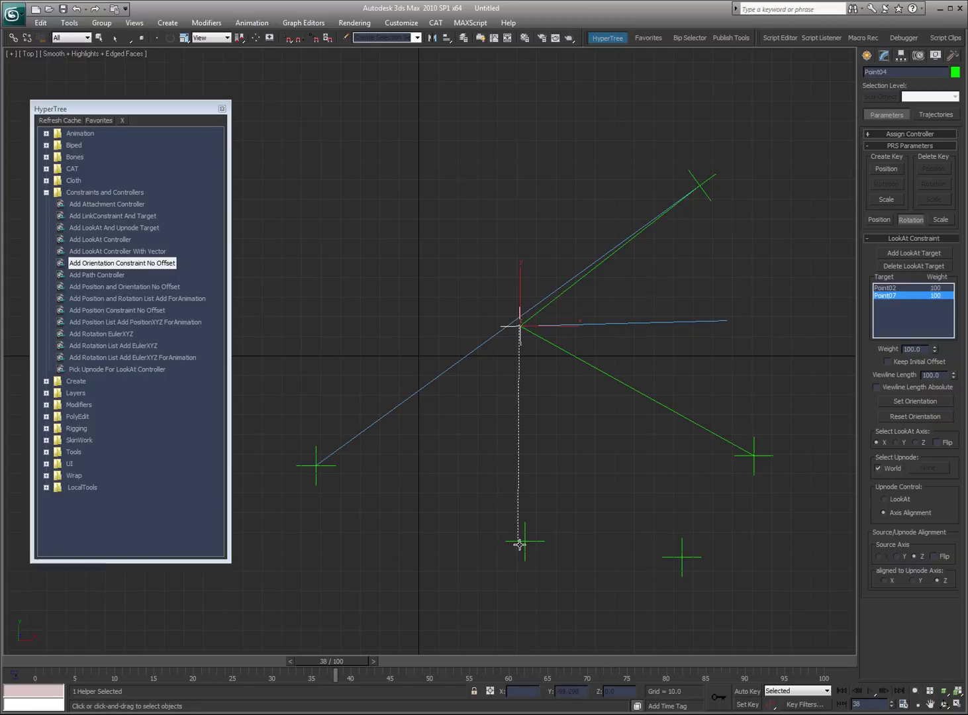
{"action": "left_click", "coordinate": [520, 539]}
{"action": "left_click_drag", "start_coordinate": [532, 309], "coordinate": [551, 202]}
{"action": "right_click", "coordinate": [554, 212]}
{"action": "left_click", "coordinate": [608, 419]}
Step: Examine the rotation controllers of the lower-middle, upper-right and central points
{"action": "left_click_drag", "start_coordinate": [557, 469], "coordinate": [482, 580]}
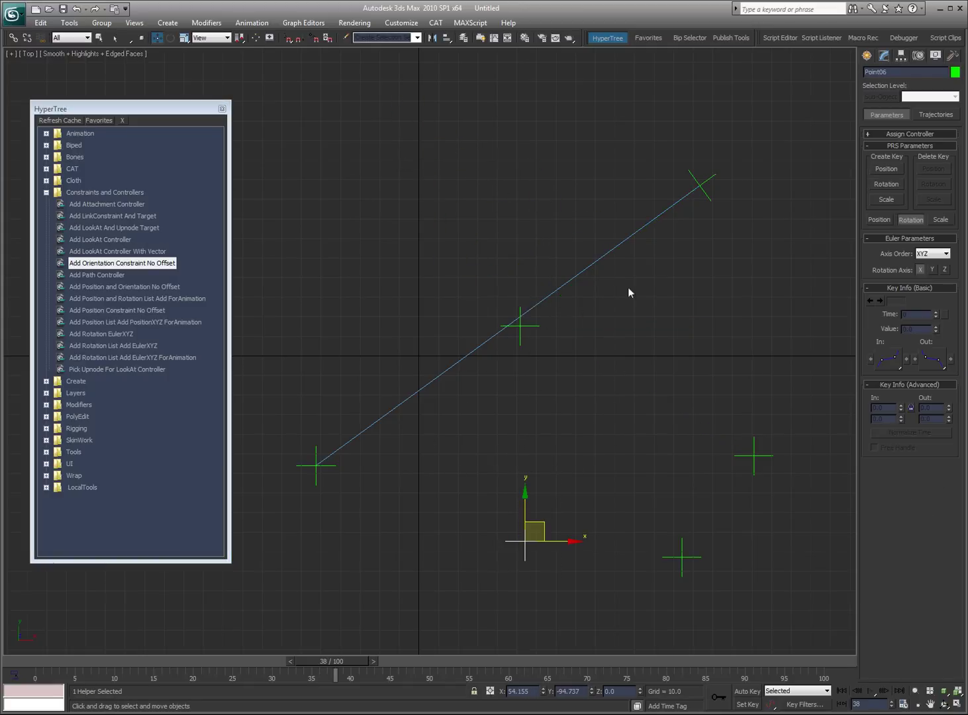
{"action": "left_click", "coordinate": [669, 252]}
{"action": "left_click_drag", "start_coordinate": [689, 174], "coordinate": [562, 218]}
{"action": "right_click", "coordinate": [563, 219]}
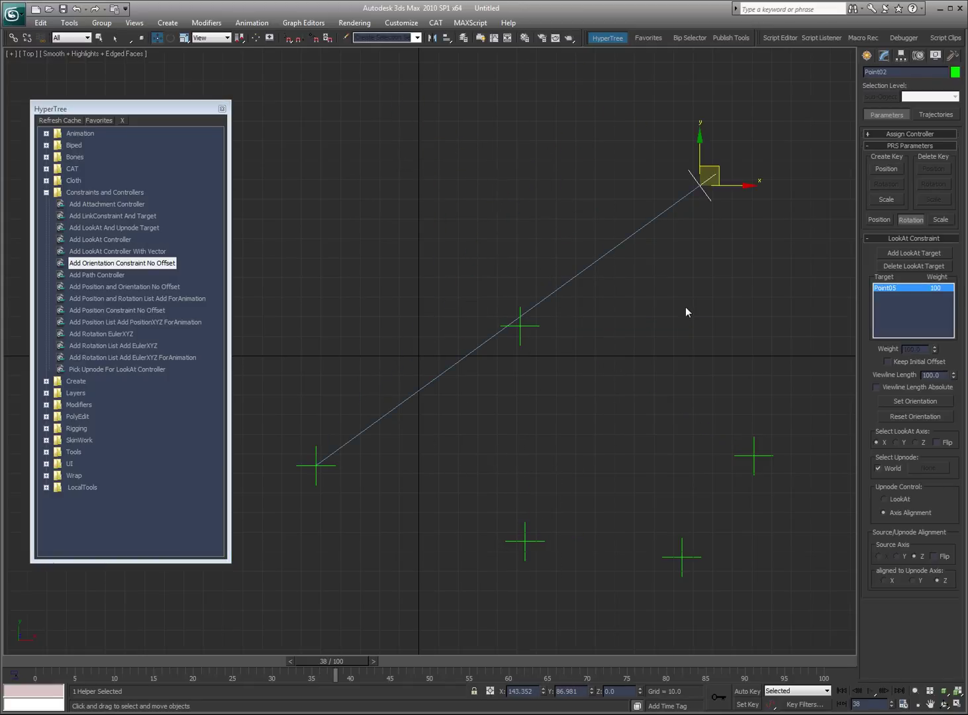
{"action": "left_click", "coordinate": [685, 308]}
{"action": "left_click_drag", "start_coordinate": [562, 324], "coordinate": [518, 354]}
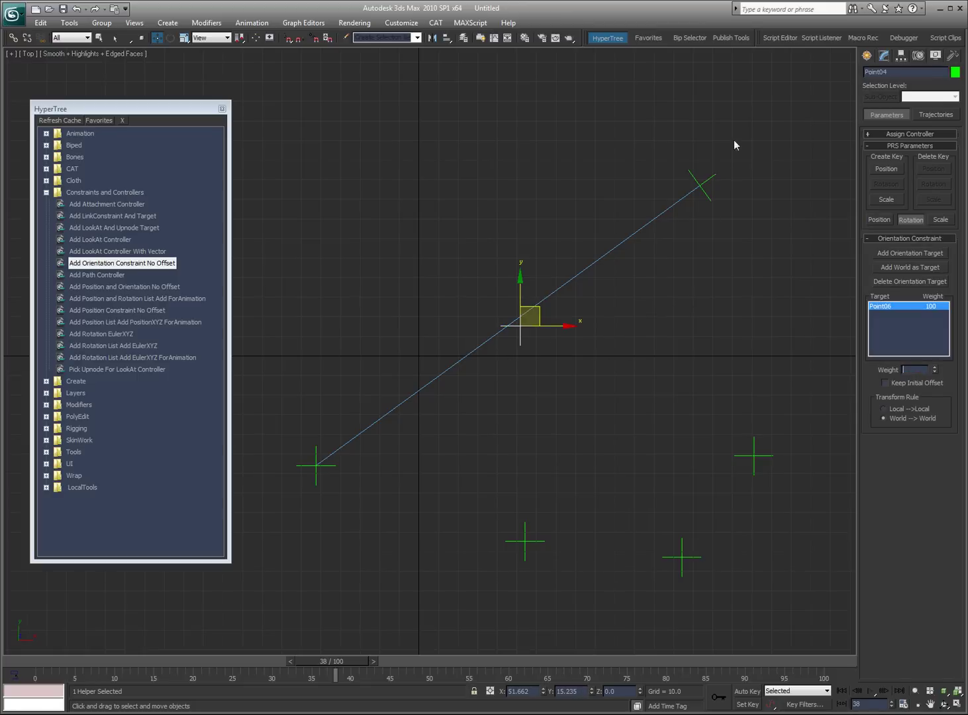
Step: Delete the constrained upper-right and central points
{"action": "left_click_drag", "start_coordinate": [733, 141], "coordinate": [669, 218]}
{"action": "key", "text": "Delete"}
{"action": "left_click_drag", "start_coordinate": [588, 243], "coordinate": [442, 403]}
{"action": "key", "text": "Delete"}
{"action": "left_click_drag", "start_coordinate": [596, 242], "coordinate": [520, 395]}
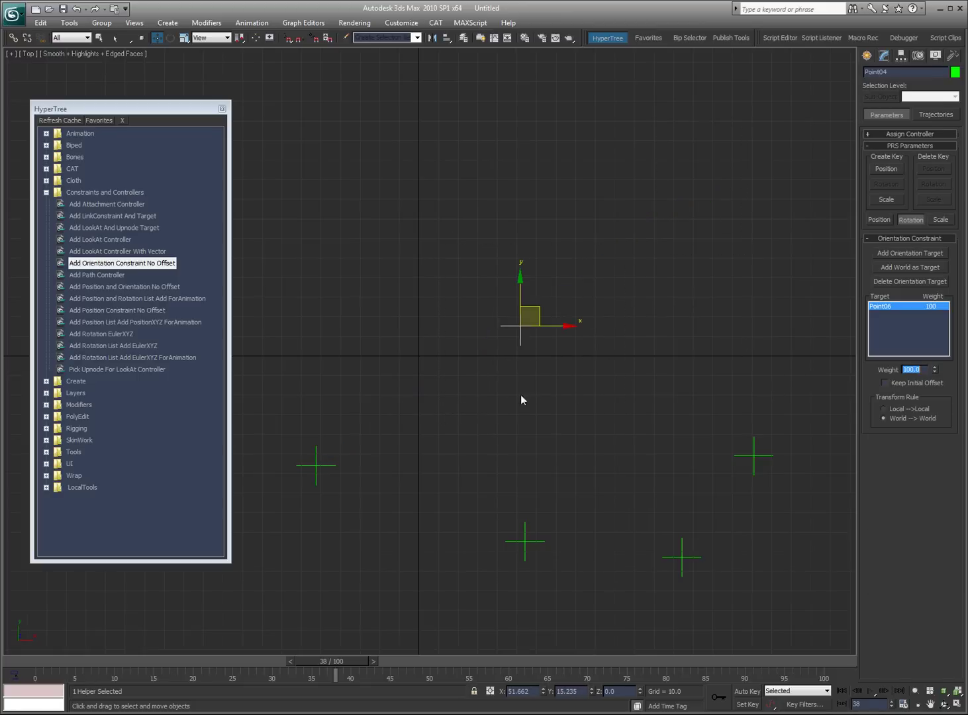
Step: Copy the rightmost point upward to place two new point helpers, one at the upper right and one at about X 43, Y 51
{"action": "left_click", "coordinate": [865, 56]}
{"action": "left_click", "coordinate": [780, 380]}
{"action": "left_click", "coordinate": [753, 455]}
{"action": "mouse_move", "coordinate": [754, 456]}
{"action": "left_mouse_down", "text": "shift"}
{"action": "mouse_move", "coordinate": [748, 209]}
{"action": "mouse_move", "coordinate": [529, 244]}
{"action": "left_mouse_up", "text": "shift"}
{"action": "left_click", "coordinate": [484, 412]}
{"action": "left_click", "coordinate": [485, 412]}
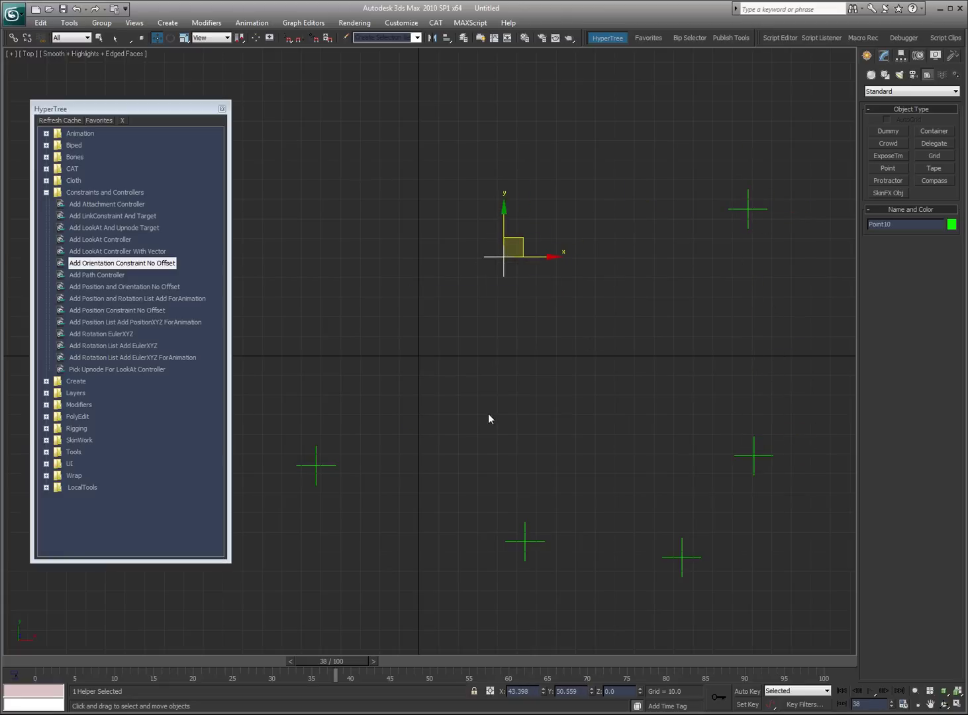
Step: Apply Add Orientation Constraint No Offset to the new upper-middle point, with the lower-left point as its target
{"action": "left_click", "coordinate": [111, 251]}
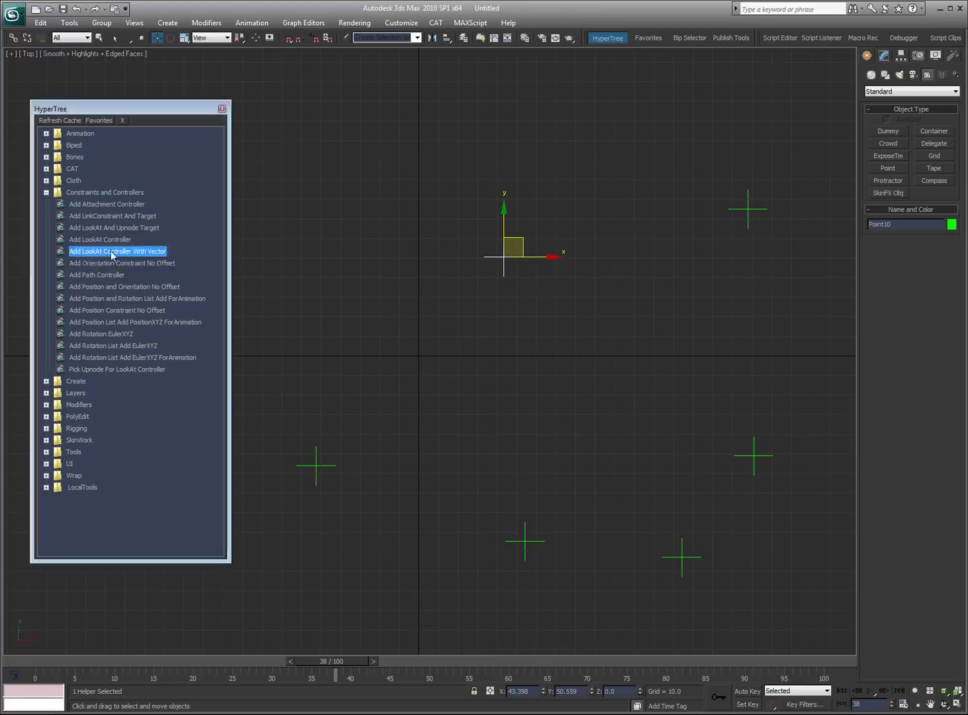
{"action": "double_click", "coordinate": [99, 263]}
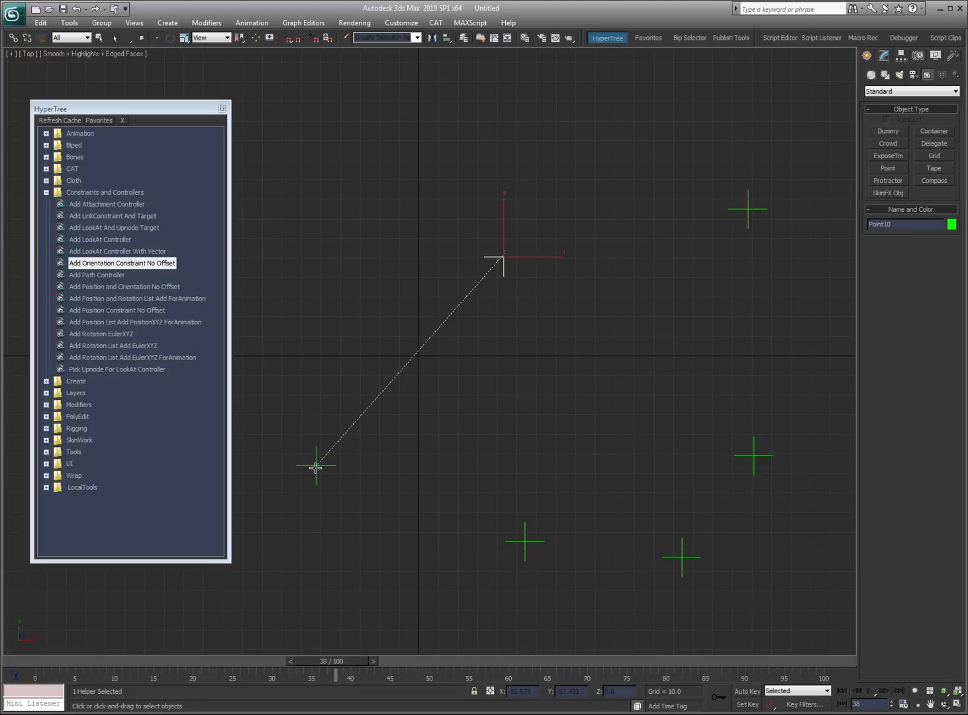
{"action": "left_click", "coordinate": [316, 465]}
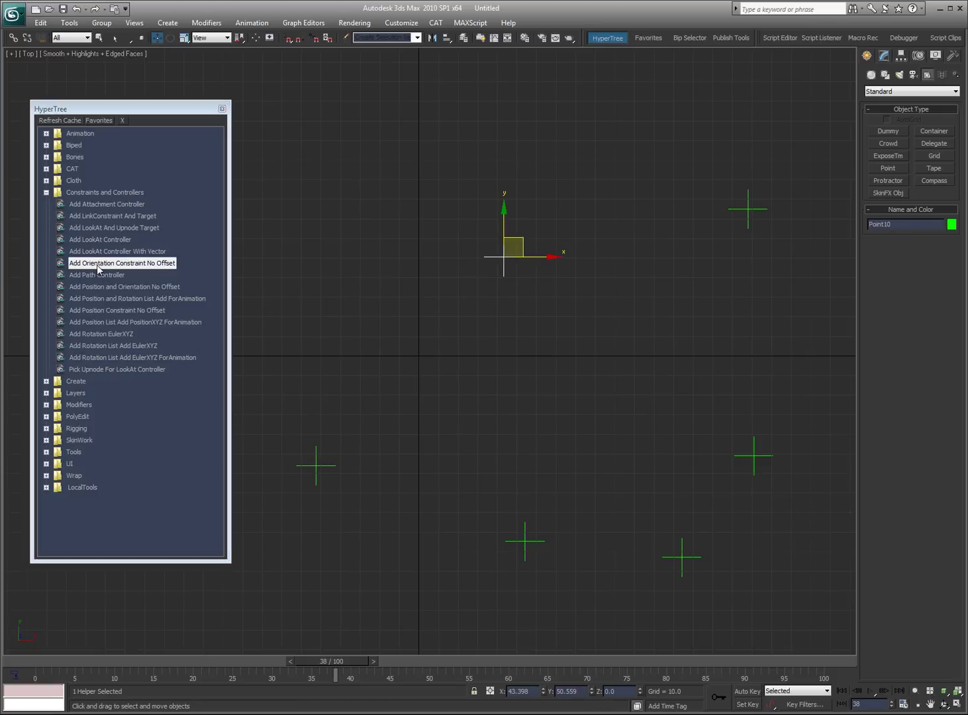
Step: Try moving the orientation-constrained point and its lower-left target, undoing each move
{"action": "left_click_drag", "start_coordinate": [515, 241], "coordinate": [452, 194]}
{"action": "key", "text": "ctrl+z"}
{"action": "left_click_drag", "start_coordinate": [312, 465], "coordinate": [329, 399]}
{"action": "key", "text": "ctrl+z"}
{"action": "left_click", "coordinate": [322, 398]}
Step: Apply Add LookAt Controller With Vector to the upper-middle point three times, targeting the lower-left, lower-middle and lower-right points in turn
{"action": "left_click_drag", "start_coordinate": [566, 205], "coordinate": [467, 306]}
{"action": "double_click", "coordinate": [136, 252]}
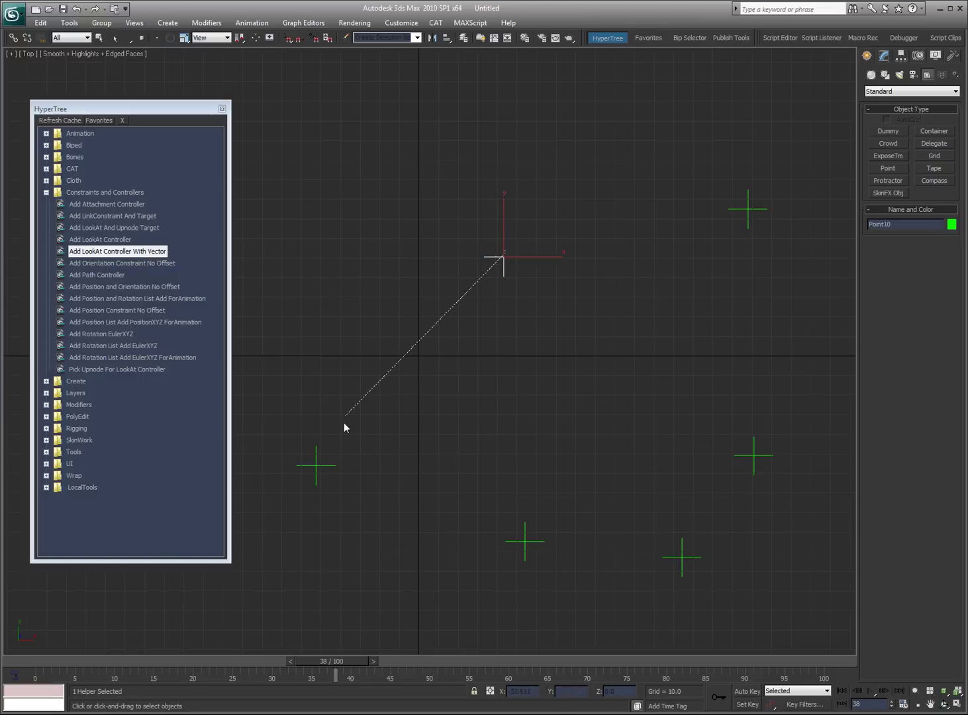
{"action": "left_click", "coordinate": [317, 465]}
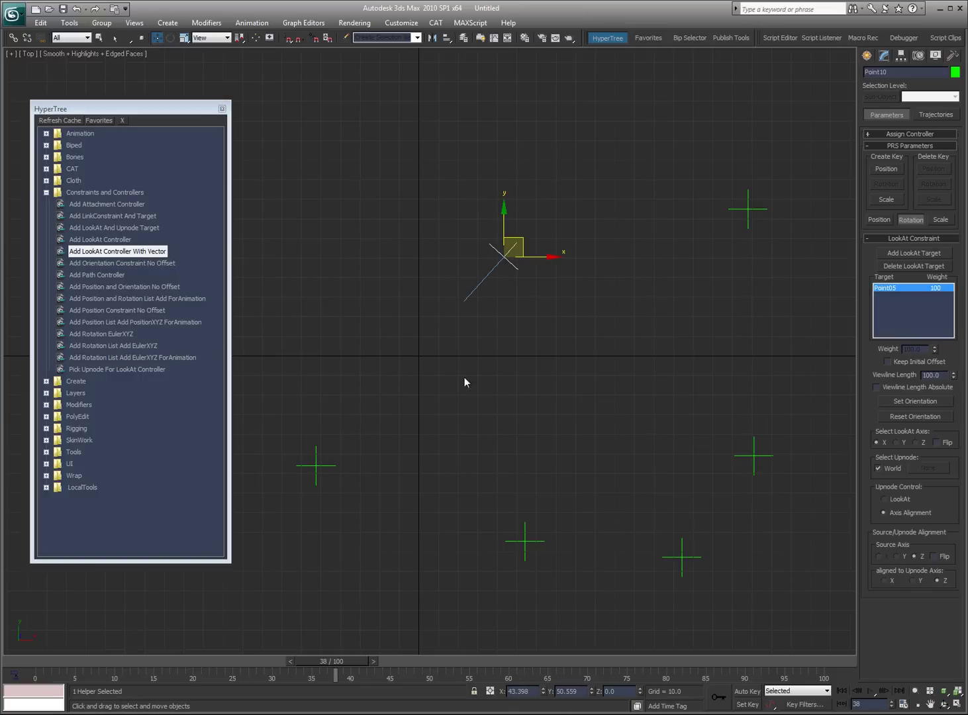
{"action": "double_click", "coordinate": [106, 252]}
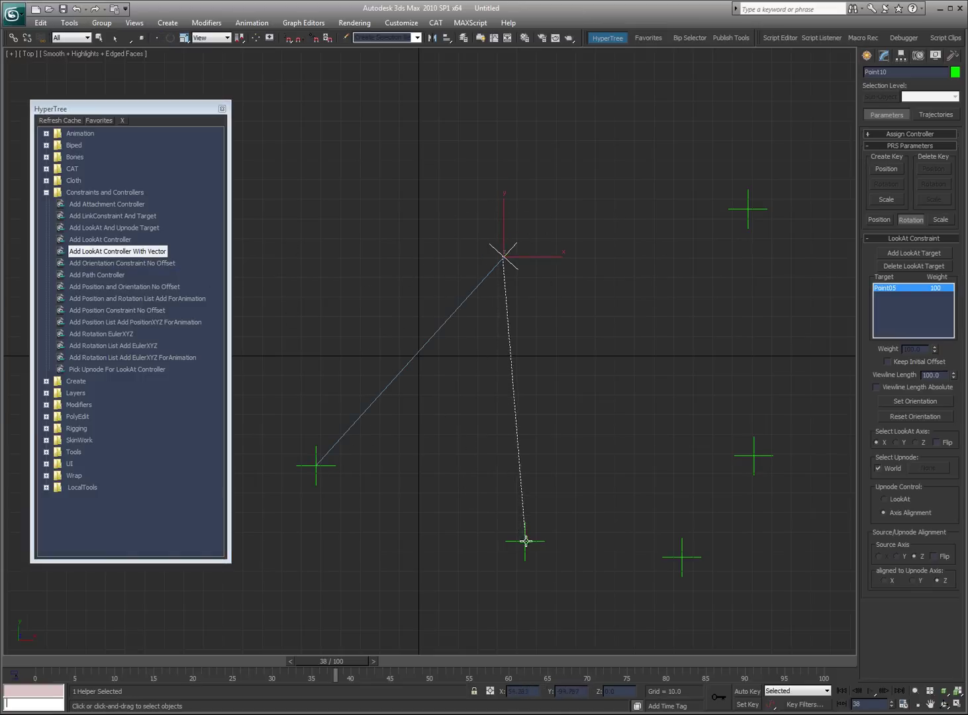
{"action": "left_click", "coordinate": [523, 541]}
{"action": "double_click", "coordinate": [129, 253]}
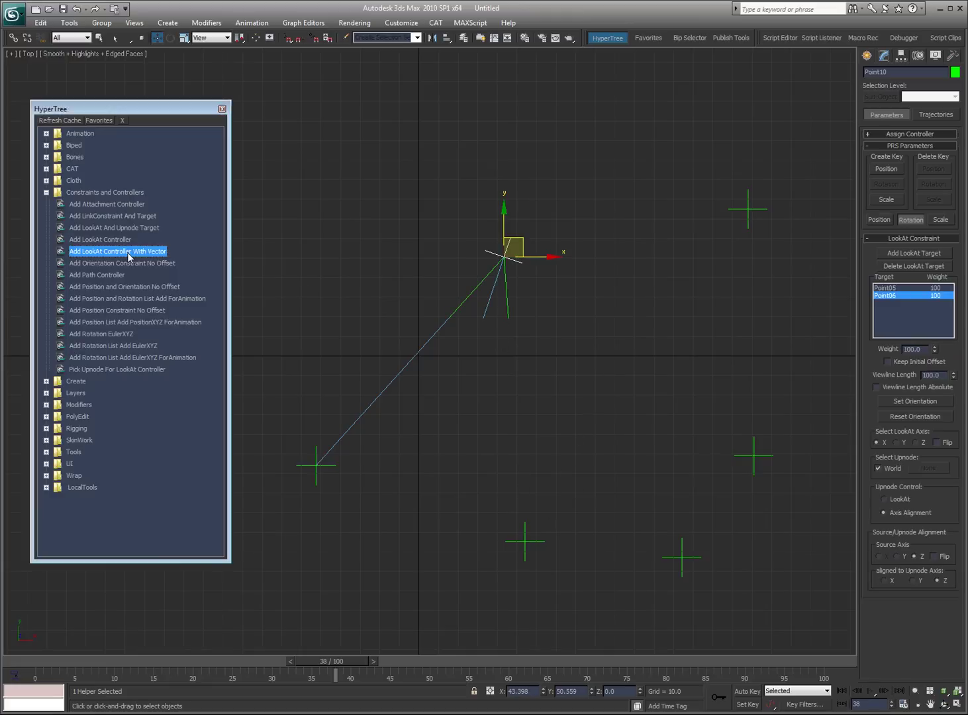
{"action": "left_click", "coordinate": [682, 556]}
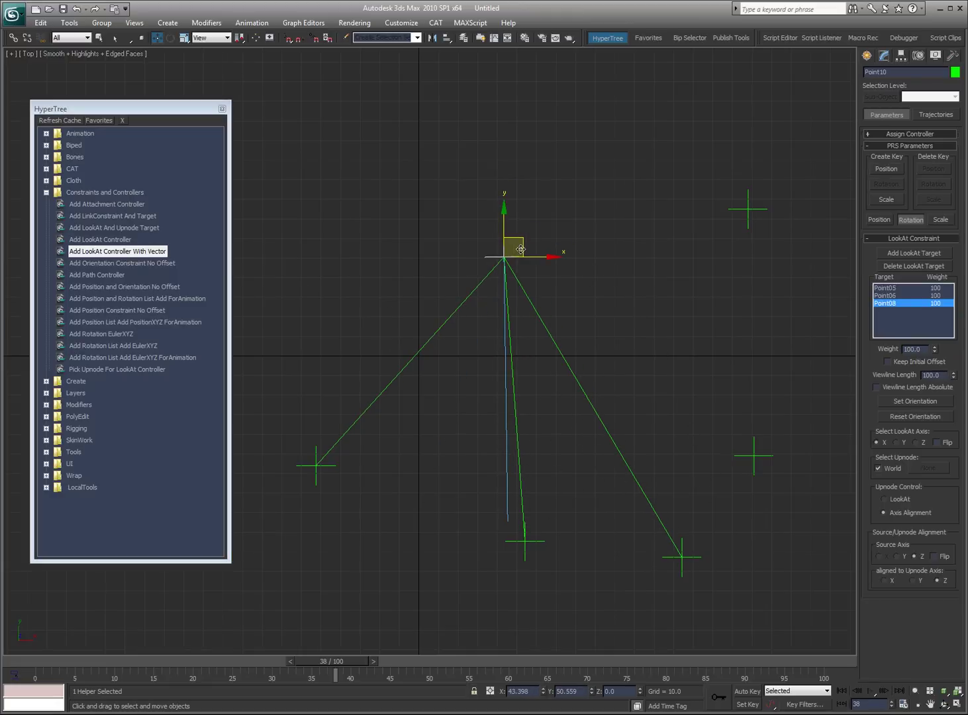
{"action": "left_click_drag", "start_coordinate": [518, 238], "coordinate": [645, 197]}
{"action": "right_click", "coordinate": [646, 197]}
Step: Change the lower-left point's object color to light purple
{"action": "left_click", "coordinate": [317, 464]}
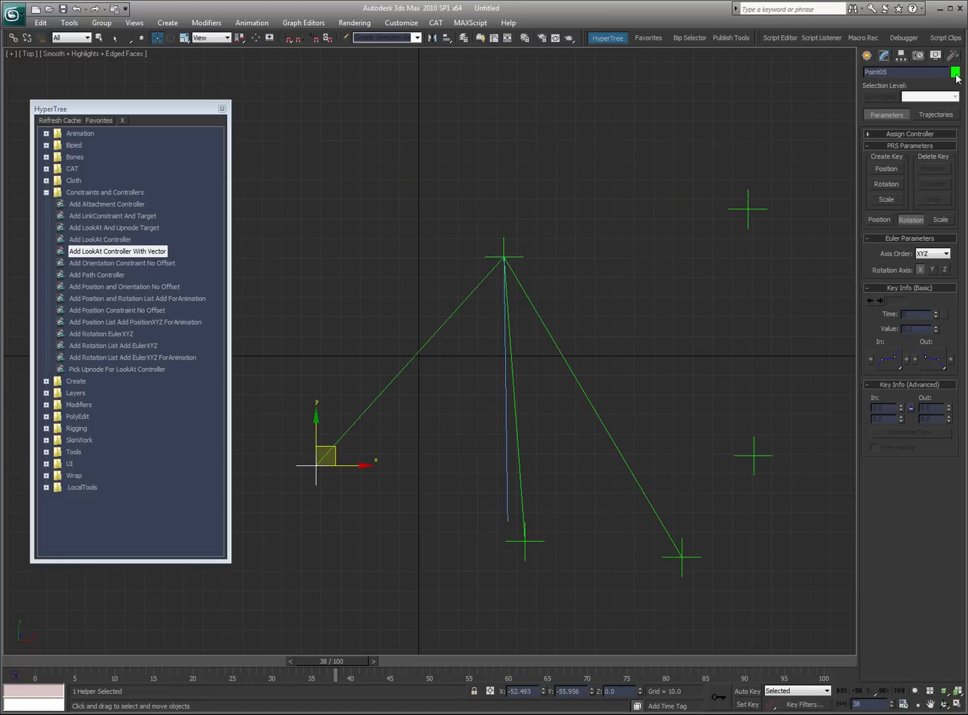
{"action": "left_click", "coordinate": [547, 315]}
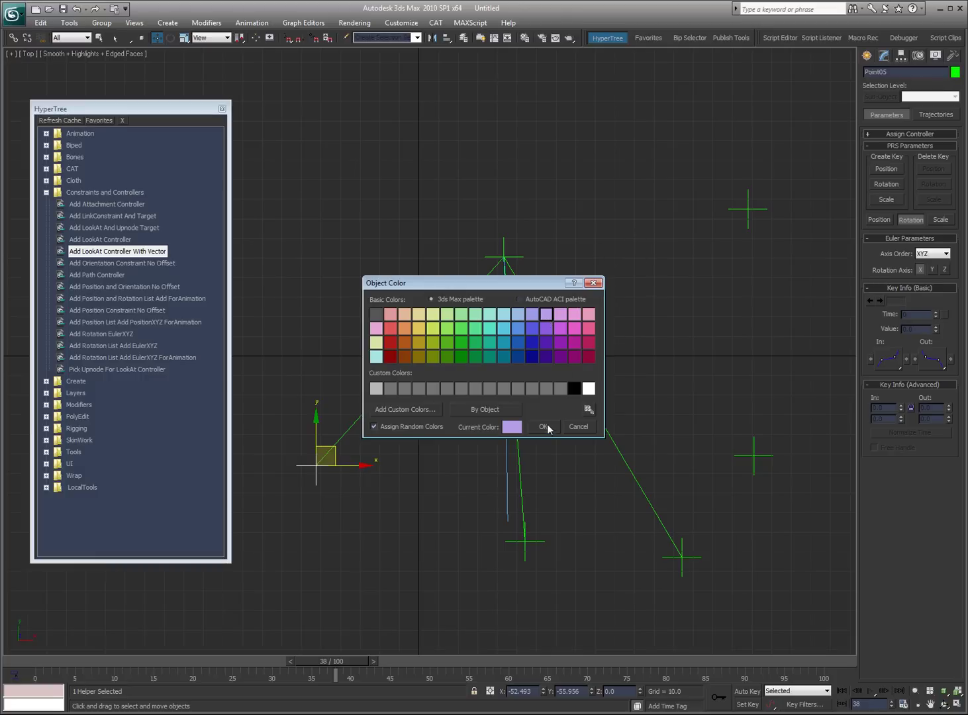
{"action": "left_click", "coordinate": [544, 428]}
{"action": "left_click", "coordinate": [401, 428]}
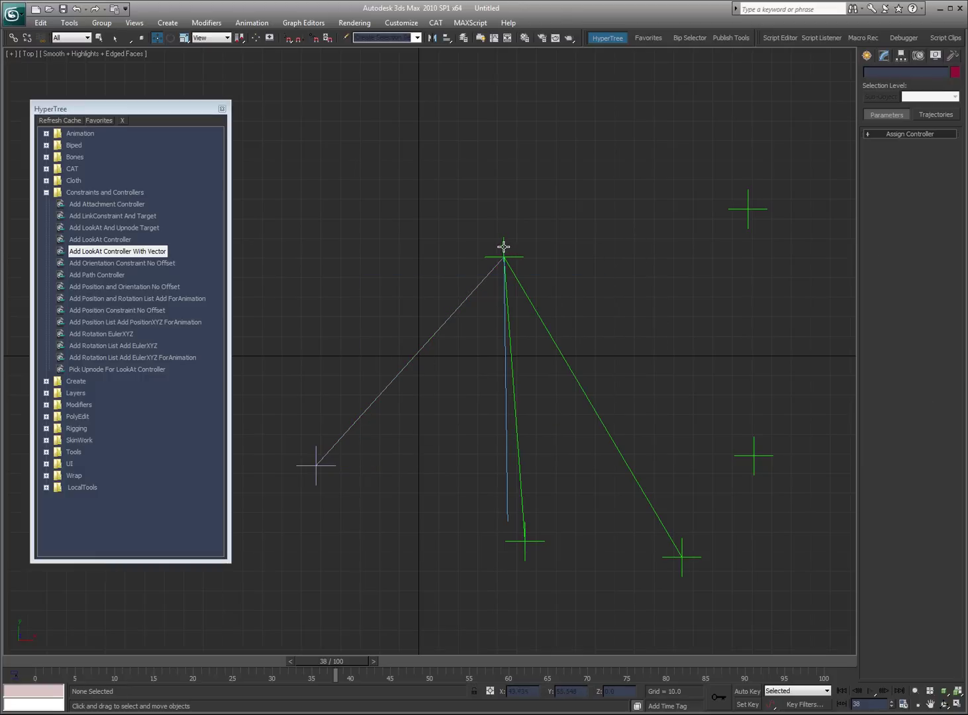
Step: Move the LookAt-constrained point around the upper part of the view to test how it tracks its three targets
{"action": "left_click_drag", "start_coordinate": [504, 258], "coordinate": [622, 202]}
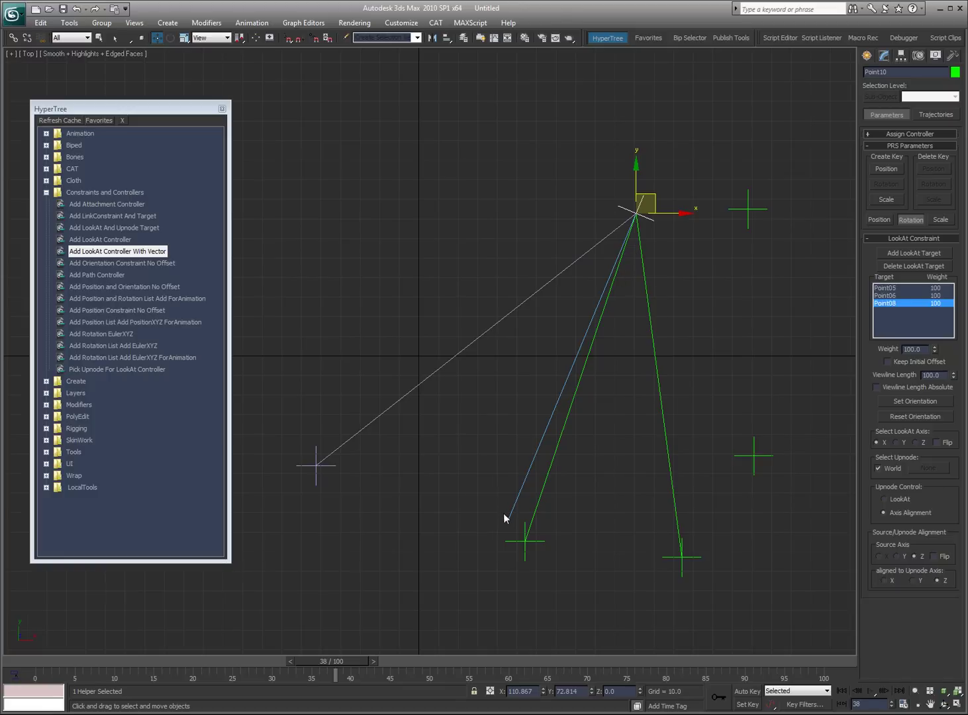
{"action": "left_click_drag", "start_coordinate": [660, 189], "coordinate": [584, 151]}
{"action": "left_click", "coordinate": [735, 118]}
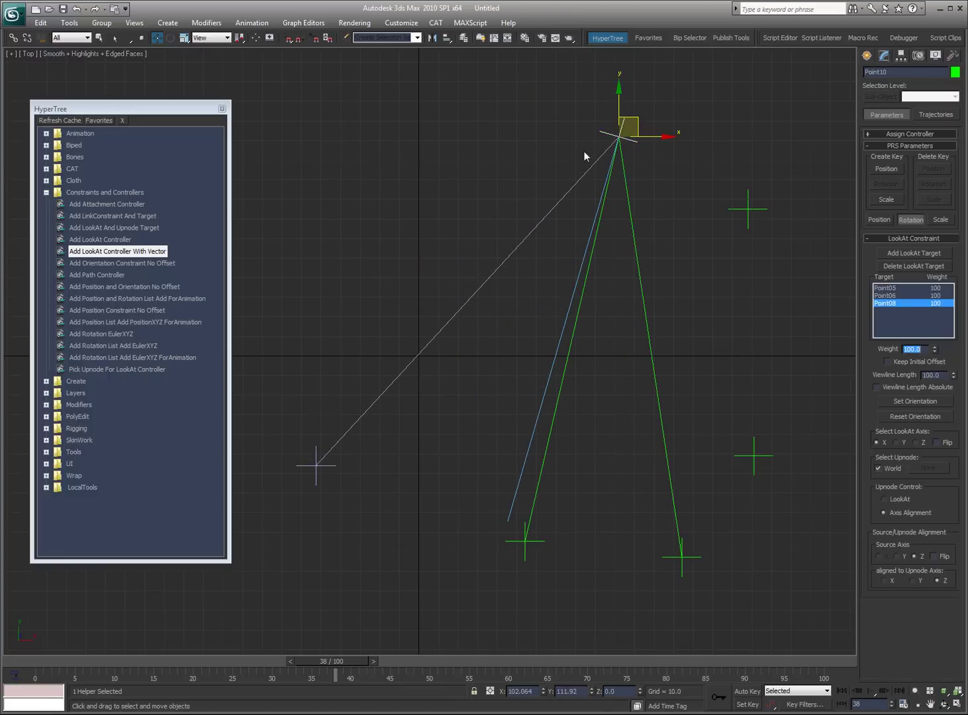
Step: Delete the LookAt-constrained point and copy the lower-middle point upward twice, to about X 77, Y 32 and X 17, Y 85
{"action": "left_click", "coordinate": [868, 56]}
{"action": "key", "text": "Delete"}
{"action": "left_click_drag", "start_coordinate": [574, 441], "coordinate": [453, 588]}
{"action": "mouse_move", "coordinate": [539, 531]}
{"action": "left_mouse_down", "text": "shift"}
{"action": "mouse_move", "coordinate": [585, 288]}
{"action": "mouse_move", "coordinate": [458, 166]}
{"action": "left_mouse_up", "text": "shift"}
{"action": "left_click", "coordinate": [499, 417]}
{"action": "left_click", "coordinate": [498, 415]}
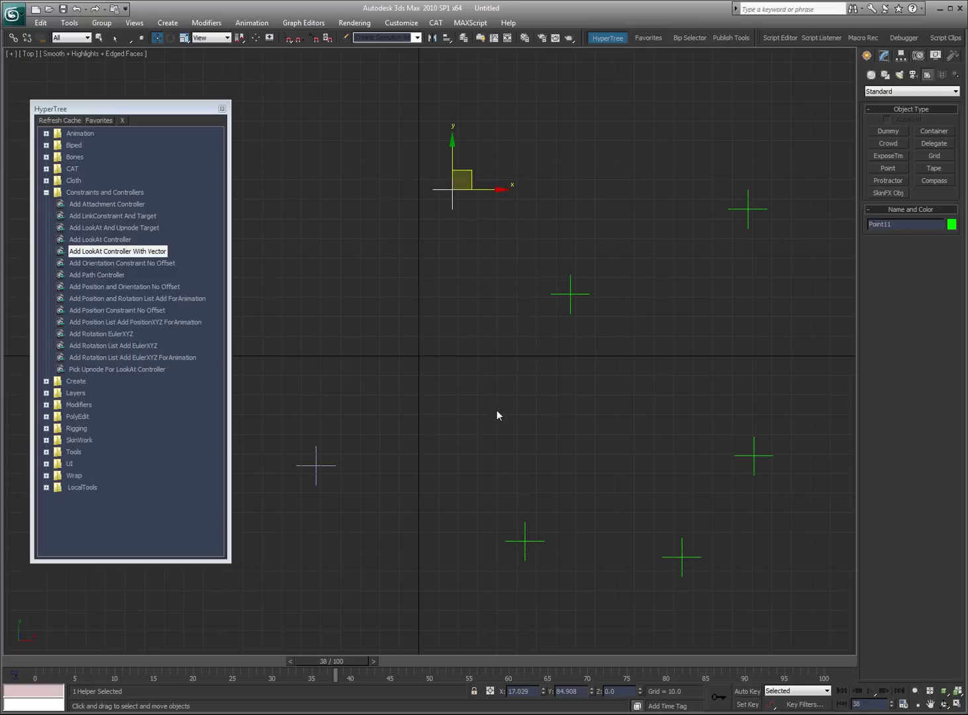
{"action": "left_click", "coordinate": [601, 243]}
Step: Rotate the lower-left point about 31 degrees around Z and the lower-middle point freely to about X 20, Y -23, Z -4 degrees
{"action": "left_click", "coordinate": [570, 293]}
{"action": "left_click", "coordinate": [92, 263]}
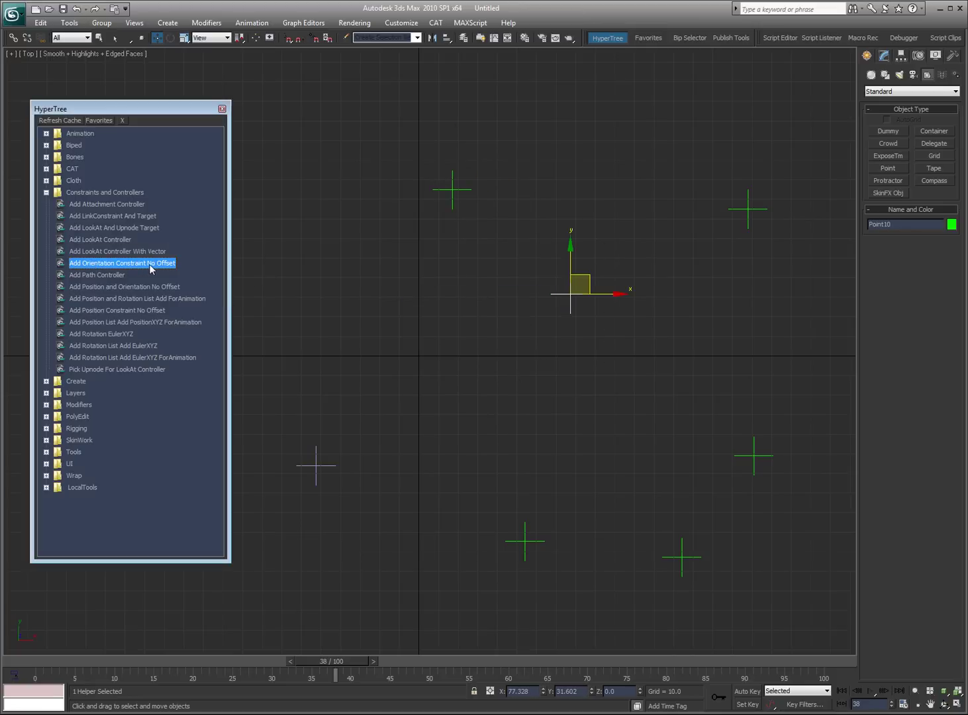
{"action": "left_click", "coordinate": [316, 482]}
{"action": "key", "text": "e"}
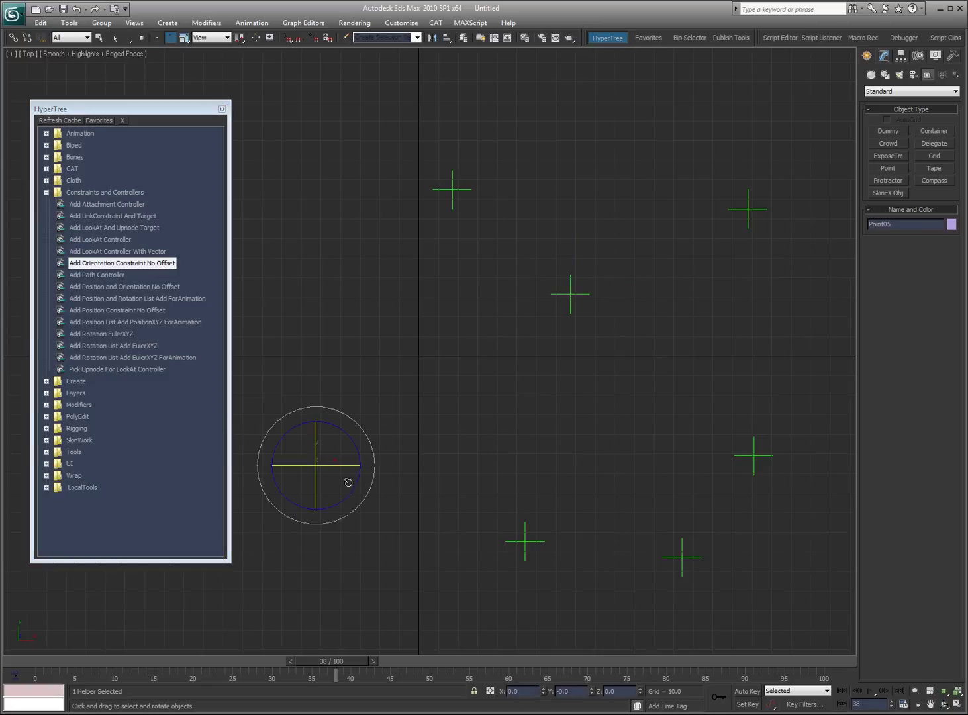
{"action": "left_click_drag", "start_coordinate": [352, 493], "coordinate": [380, 472]}
{"action": "left_click", "coordinate": [528, 539]}
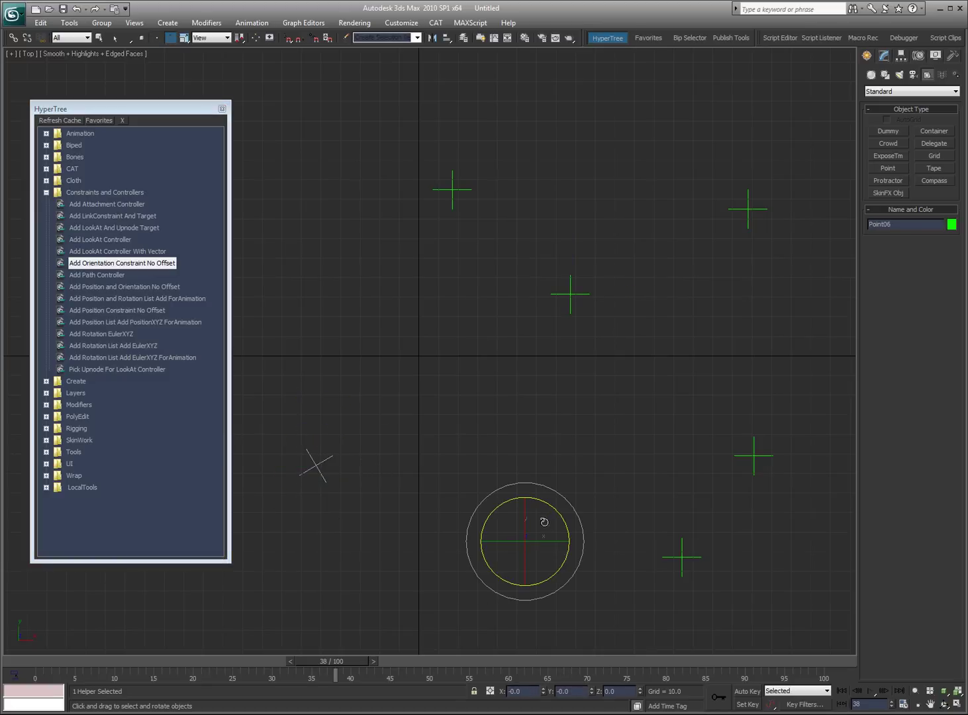
{"action": "left_click_drag", "start_coordinate": [546, 522], "coordinate": [527, 541]}
{"action": "left_click", "coordinate": [640, 405]}
Step: Apply Add Orientation Constraint No Offset to the central point with the lower-left point as target, and try rotating that target
{"action": "left_click", "coordinate": [570, 311]}
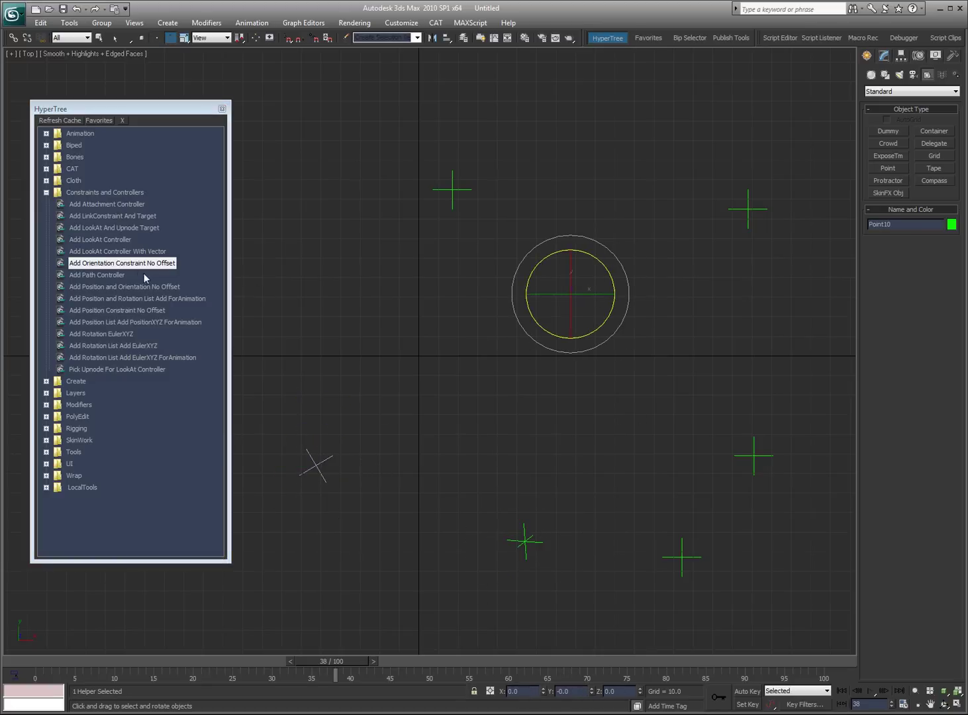
{"action": "left_click", "coordinate": [122, 265]}
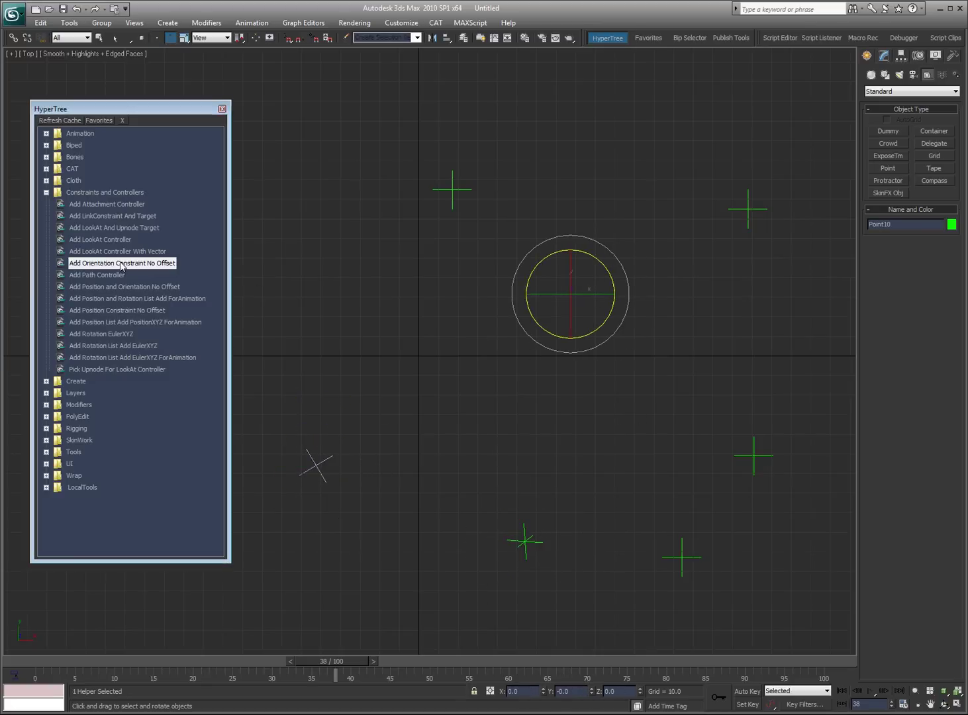
{"action": "left_click", "coordinate": [316, 463]}
{"action": "left_click_drag", "start_coordinate": [371, 421], "coordinate": [309, 483]}
{"action": "key", "text": "e"}
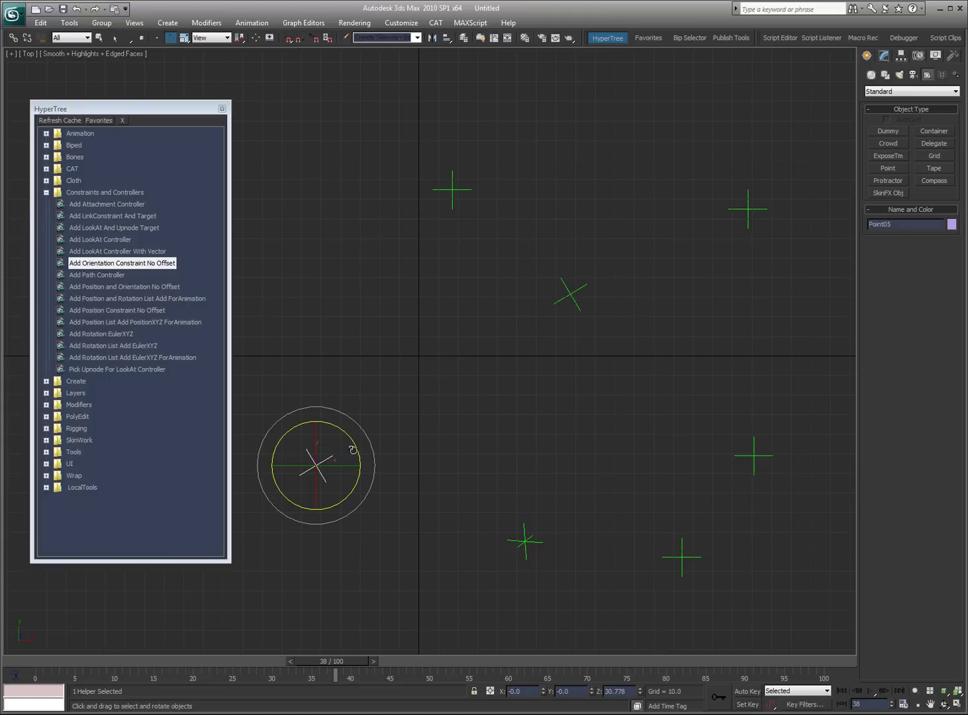
{"action": "mouse_move", "coordinate": [355, 452]}
{"action": "left_mouse_down"}
{"action": "mouse_move", "coordinate": [359, 478]}
{"action": "mouse_move", "coordinate": [361, 433]}
{"action": "mouse_move", "coordinate": [374, 450]}
{"action": "left_mouse_up"}
Step: Add the lower-middle point as the central point's second orientation target, and try rotating the lower-left target around Z
{"action": "left_click_drag", "start_coordinate": [618, 245], "coordinate": [527, 342]}
{"action": "left_click", "coordinate": [130, 264]}
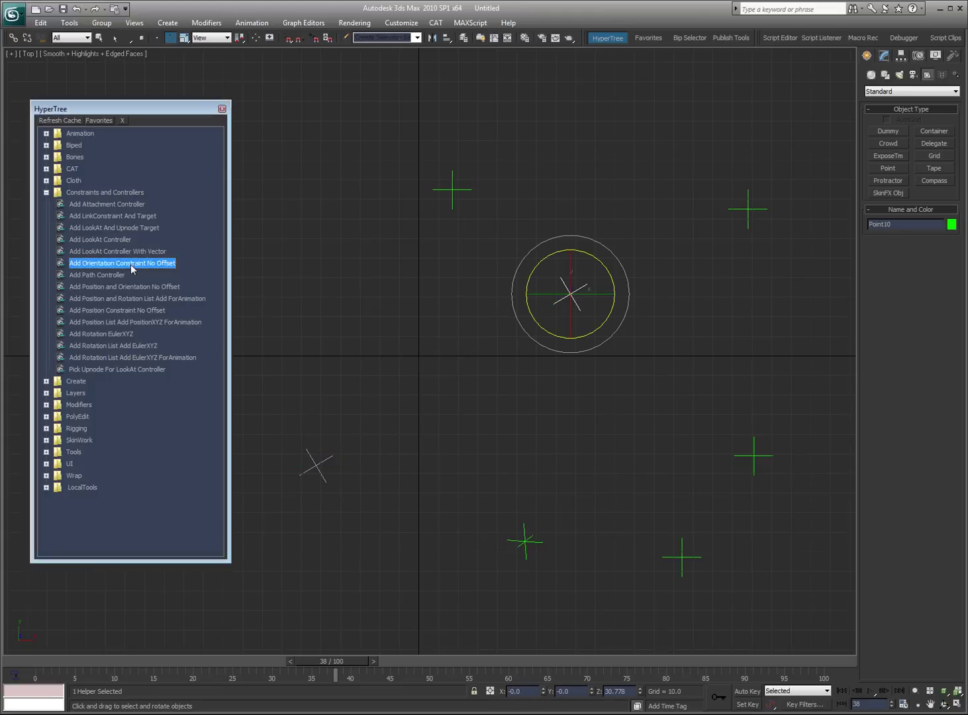
{"action": "left_click", "coordinate": [523, 541]}
{"action": "left_click", "coordinate": [316, 467]}
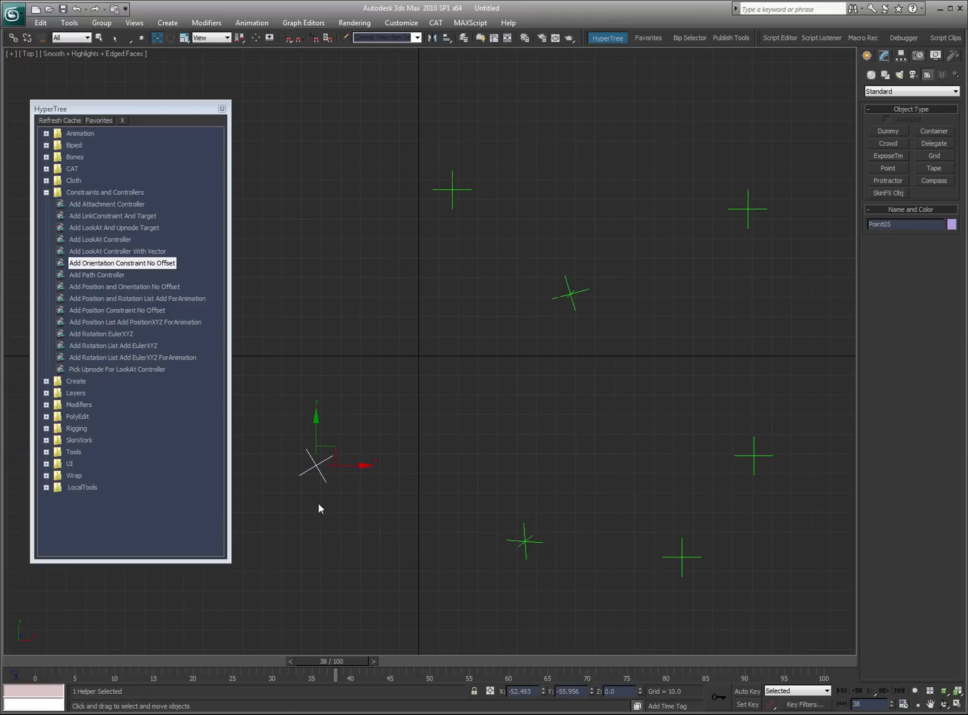
{"action": "key", "text": "e"}
{"action": "left_click_drag", "start_coordinate": [360, 451], "coordinate": [357, 456]}
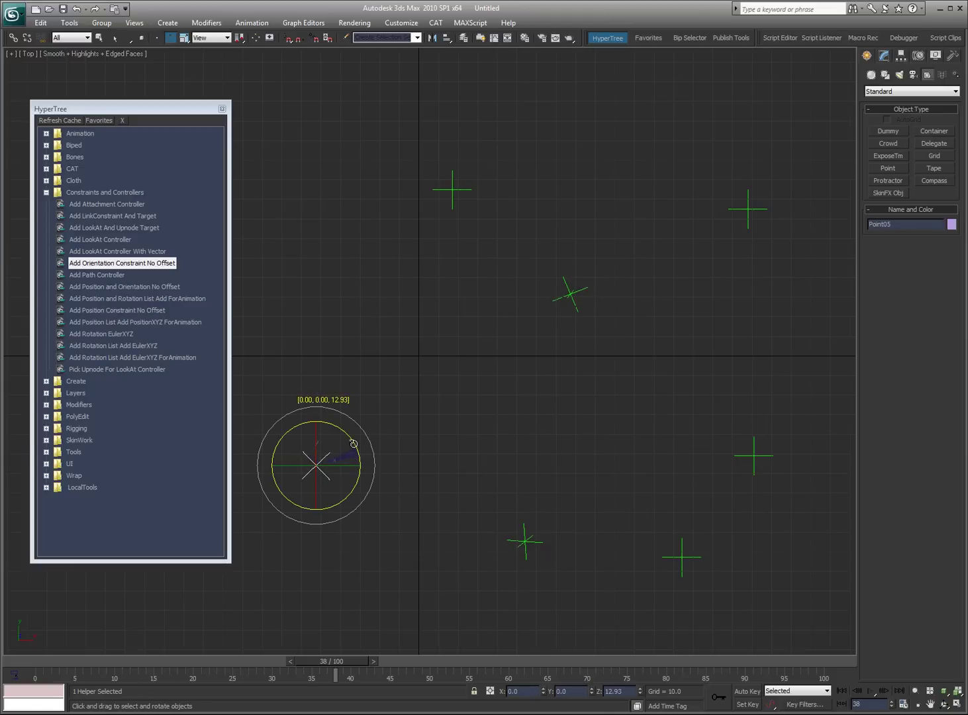
Step: Delete the orientation-constrained central point
{"action": "left_click", "coordinate": [524, 542]}
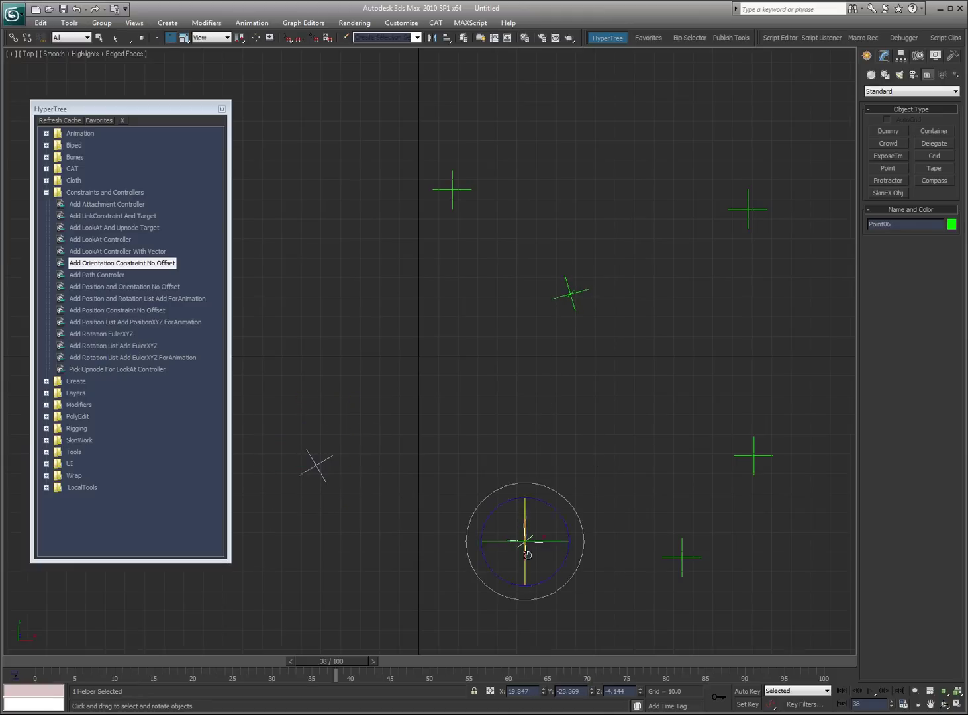
{"action": "left_click", "coordinate": [571, 386]}
{"action": "left_click_drag", "start_coordinate": [598, 244], "coordinate": [499, 389]}
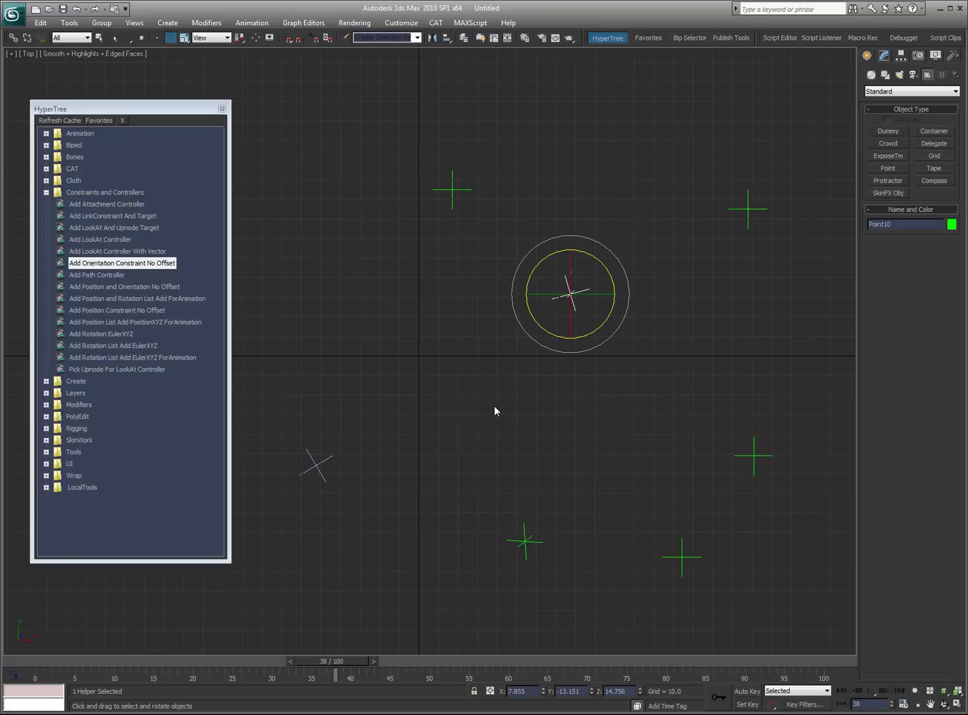
{"action": "key", "text": "Delete"}
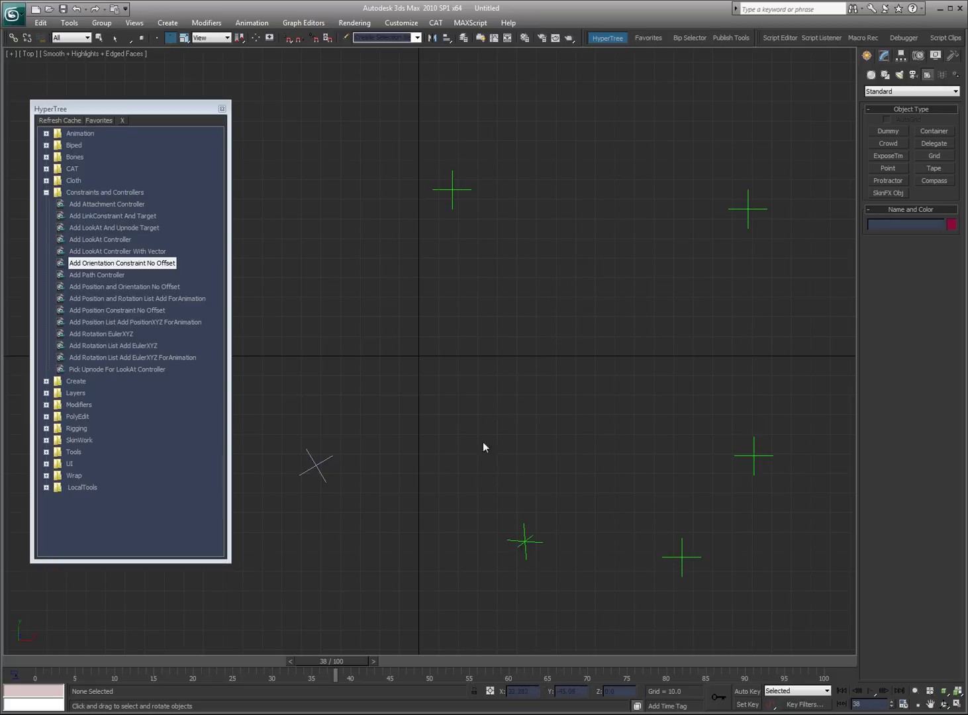
Step: Draw an S-shaped spline with the Line tool, curving through three vertices between the upper-left and rightmost points
{"action": "left_click", "coordinate": [885, 75]}
{"action": "left_click", "coordinate": [887, 141]}
{"action": "left_click", "coordinate": [592, 109]}
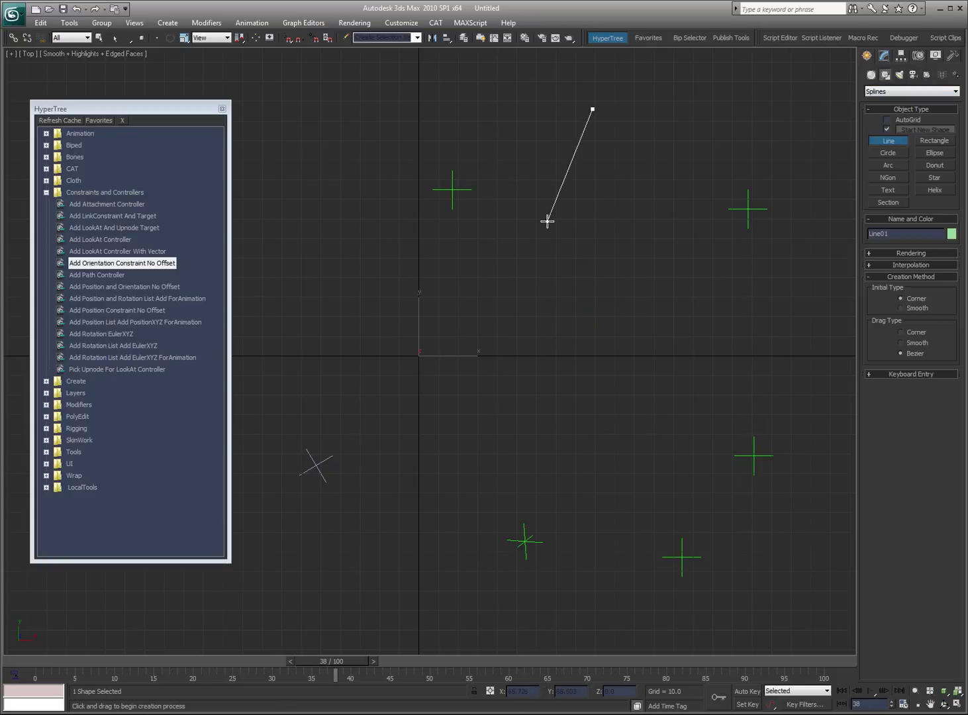
{"action": "left_click", "coordinate": [691, 268]}
{"action": "left_click", "coordinate": [627, 418]}
{"action": "left_click", "coordinate": [483, 416]}
{"action": "right_click", "coordinate": [474, 407]}
{"action": "left_click", "coordinate": [526, 258]}
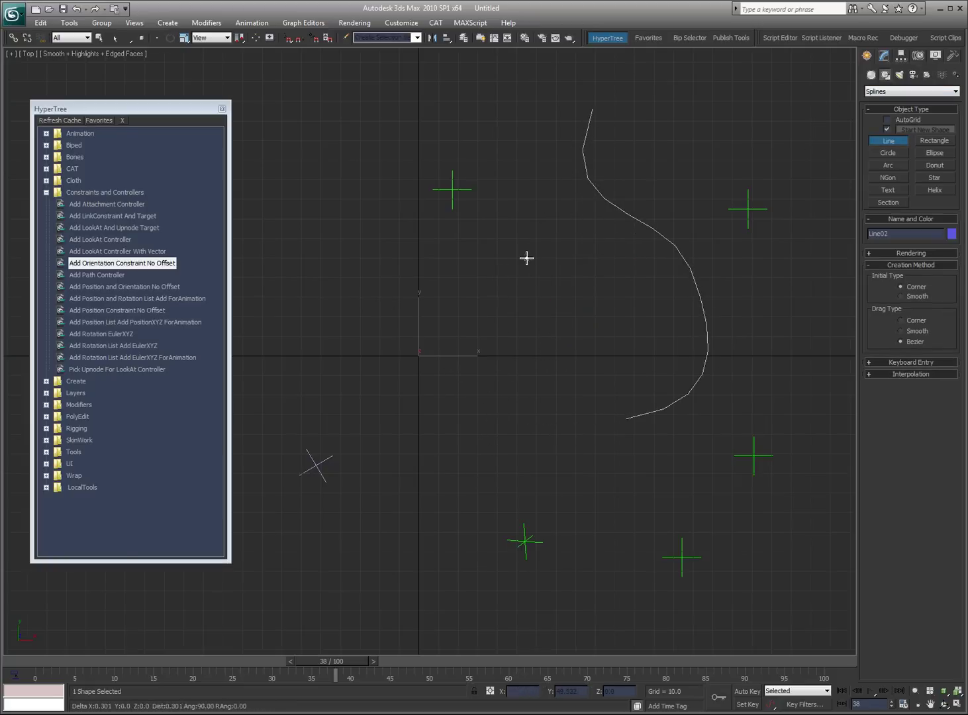
{"action": "right_click", "coordinate": [518, 173]}
{"action": "right_click", "coordinate": [514, 162]}
{"action": "right_click", "coordinate": [494, 132]}
{"action": "left_click", "coordinate": [341, 209]}
{"action": "left_click", "coordinate": [338, 210]}
Step: Apply Add Path Controller to the upper-left point with the curved line as its path, and scrub the timeline to frame 4
{"action": "left_click", "coordinate": [452, 190]}
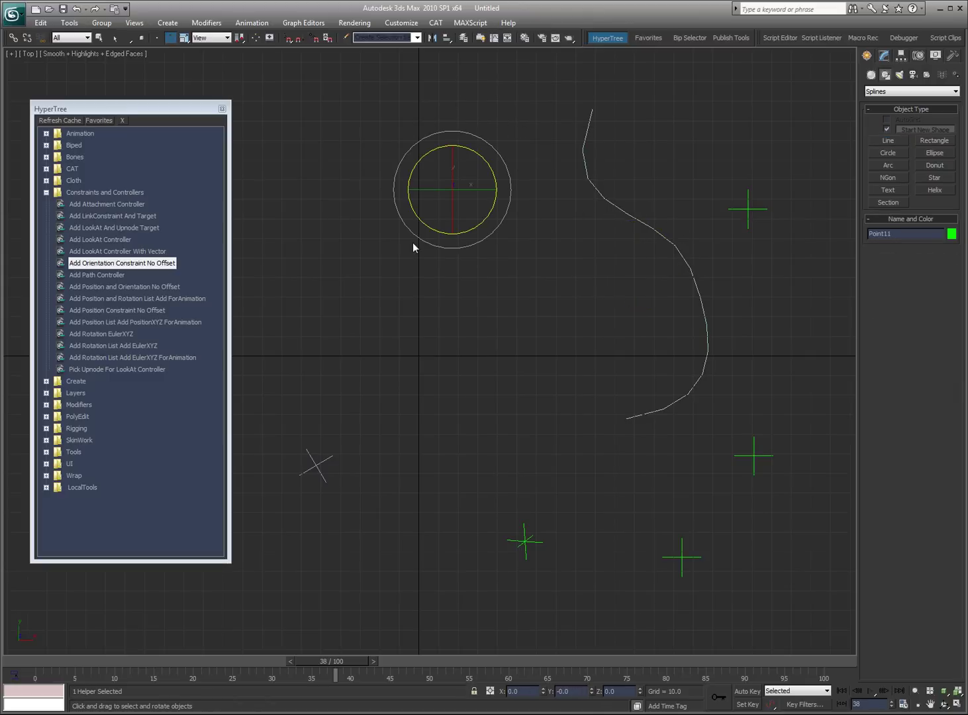
{"action": "left_click", "coordinate": [95, 278]}
{"action": "double_click", "coordinate": [93, 277]}
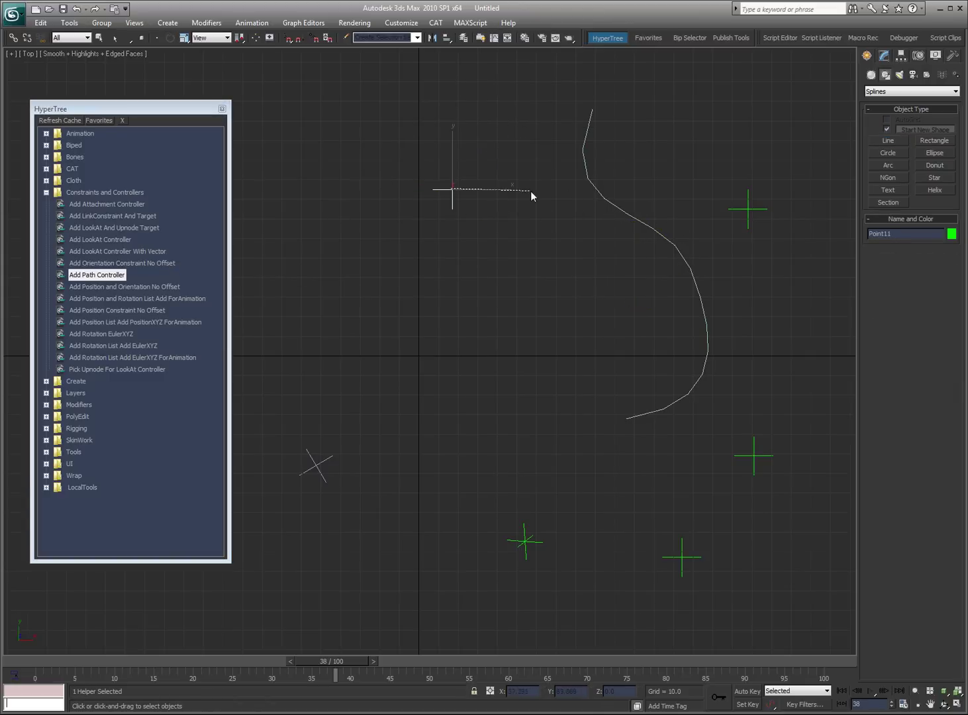
{"action": "left_click", "coordinate": [593, 182]}
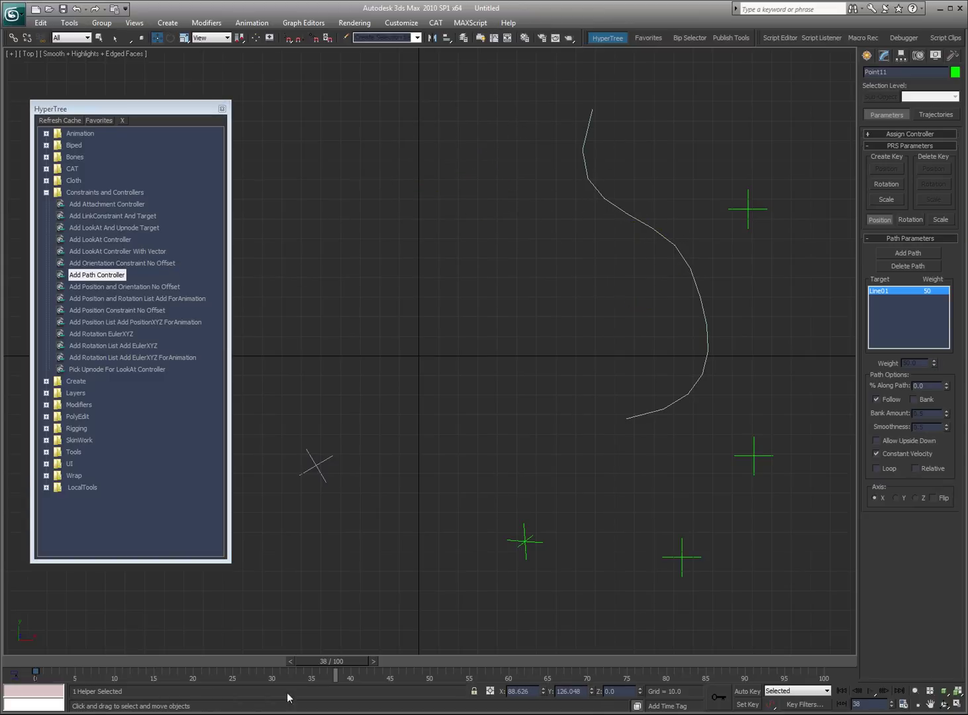
{"action": "left_click_drag", "start_coordinate": [331, 663], "coordinate": [76, 662]}
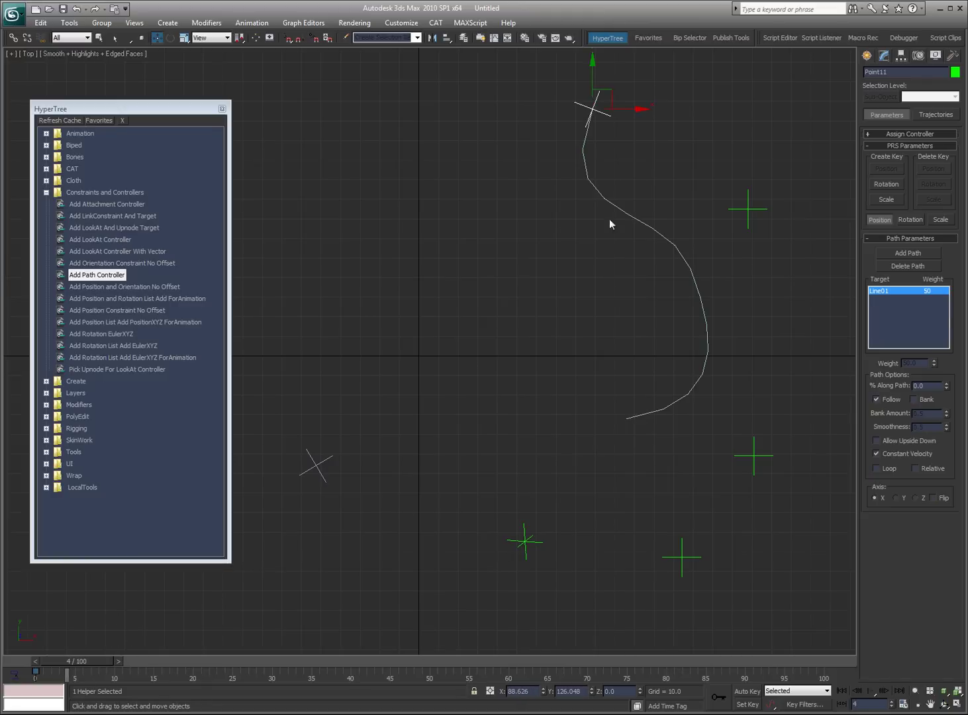
{"action": "left_click", "coordinate": [468, 240]}
Step: Delete the path-constrained point and its line, as well as the lower-left and lower-middle points
{"action": "left_click_drag", "start_coordinate": [662, 86], "coordinate": [536, 132]}
{"action": "key", "text": "Delete"}
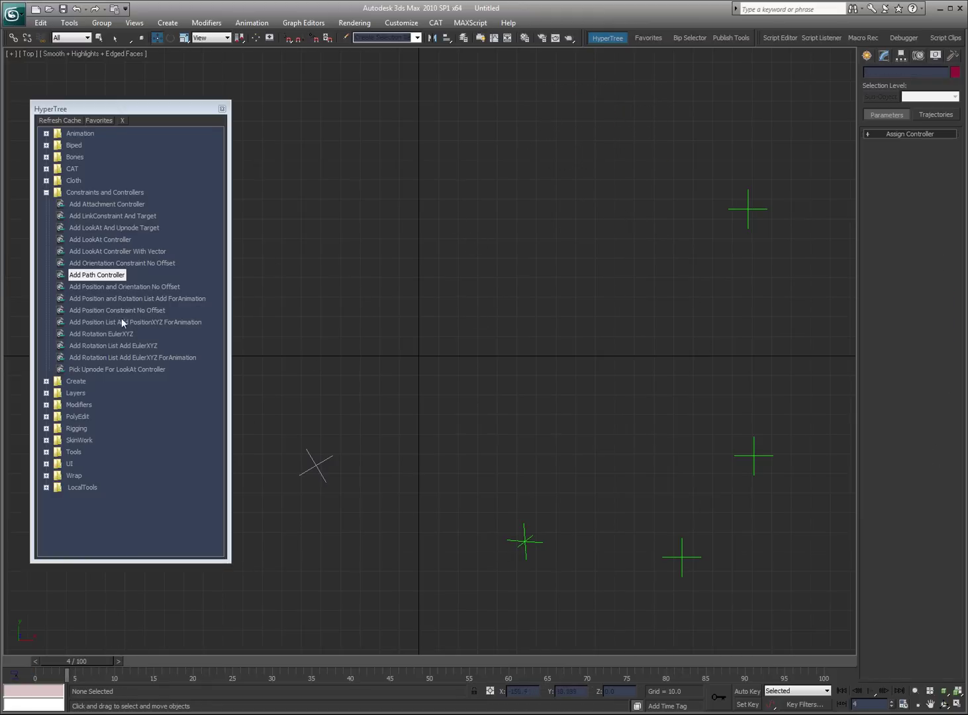
{"action": "left_click_drag", "start_coordinate": [382, 380], "coordinate": [257, 502]}
{"action": "left_click", "coordinate": [524, 542], "text": "ctrl"}
{"action": "key", "text": "Delete"}
Step: Move the upper-right point toward the centre, to about X 66, Y 37
{"action": "left_click", "coordinate": [137, 286]}
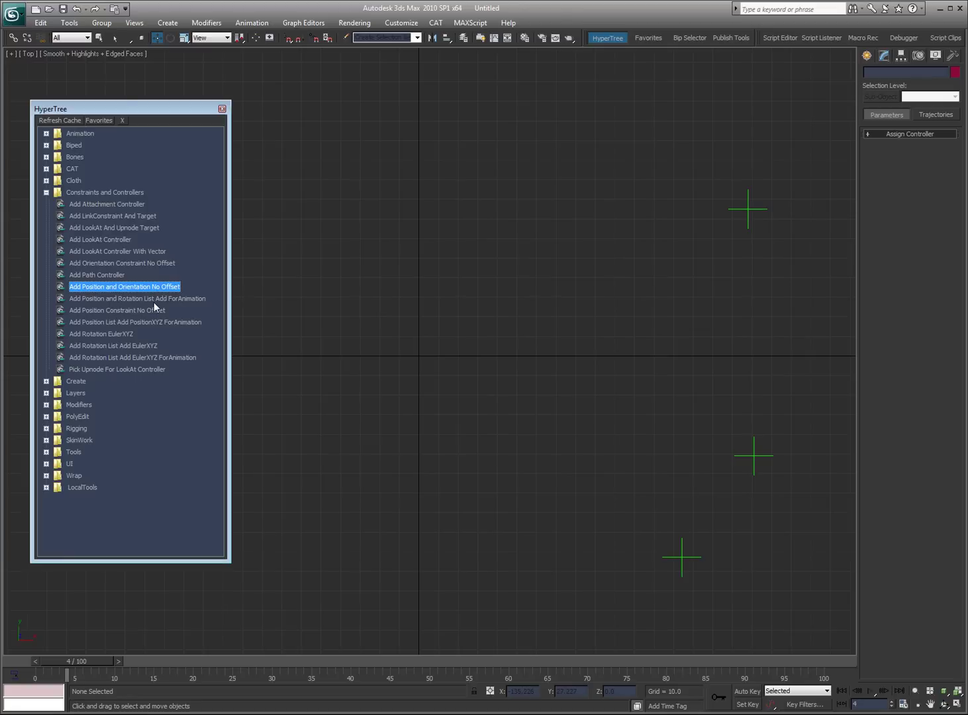
{"action": "left_click_drag", "start_coordinate": [764, 151], "coordinate": [656, 271]}
{"action": "left_click_drag", "start_coordinate": [757, 199], "coordinate": [559, 274]}
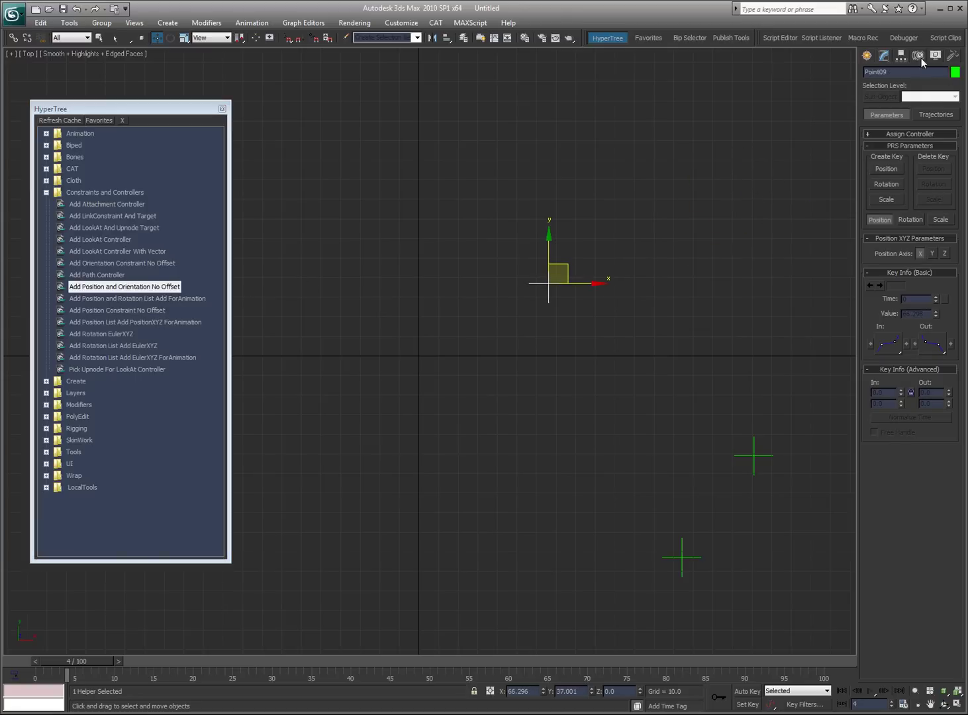
Step: Inspect the moved point's rotation parameters and expand its assigned position and rotation controllers into their X, Y and Z tracks
{"action": "left_click", "coordinate": [887, 169]}
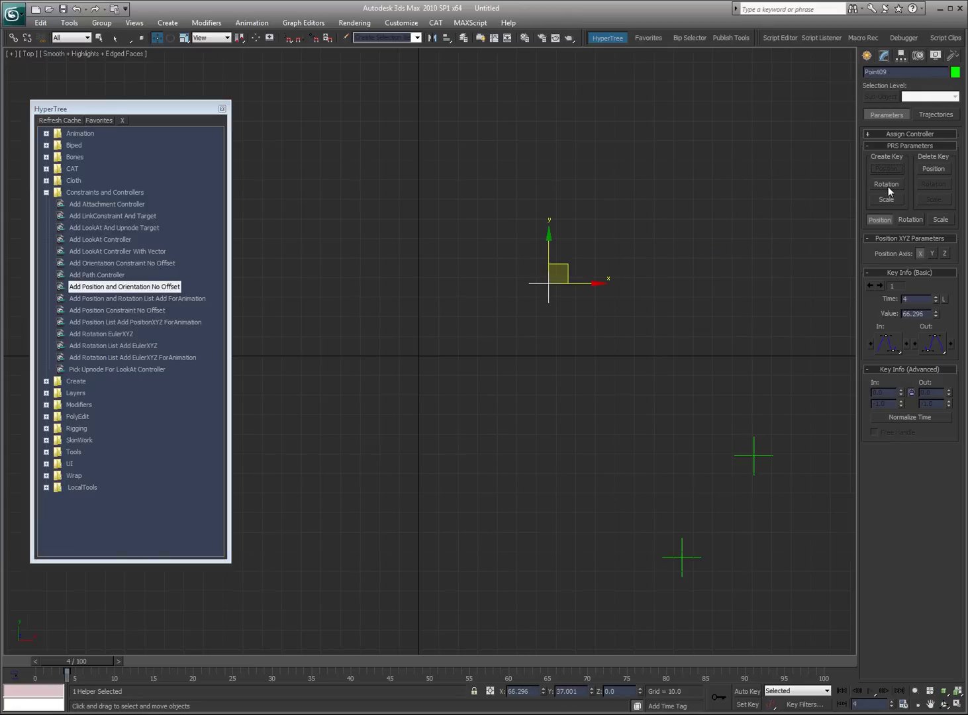
{"action": "left_click", "coordinate": [943, 169]}
{"action": "left_click", "coordinate": [910, 220]}
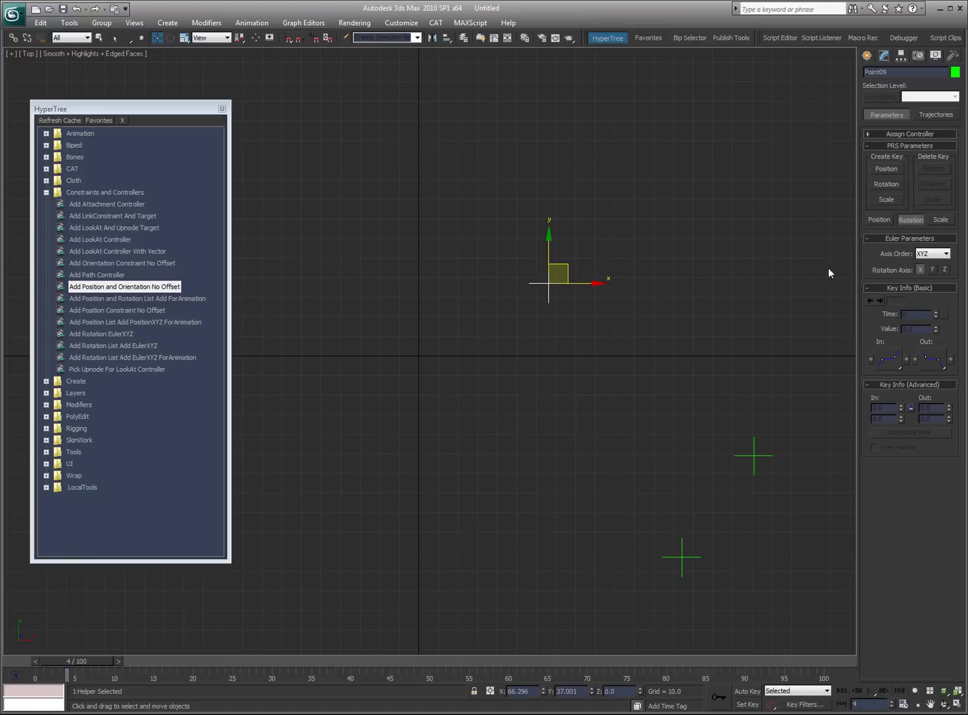
{"action": "left_click", "coordinate": [894, 135]}
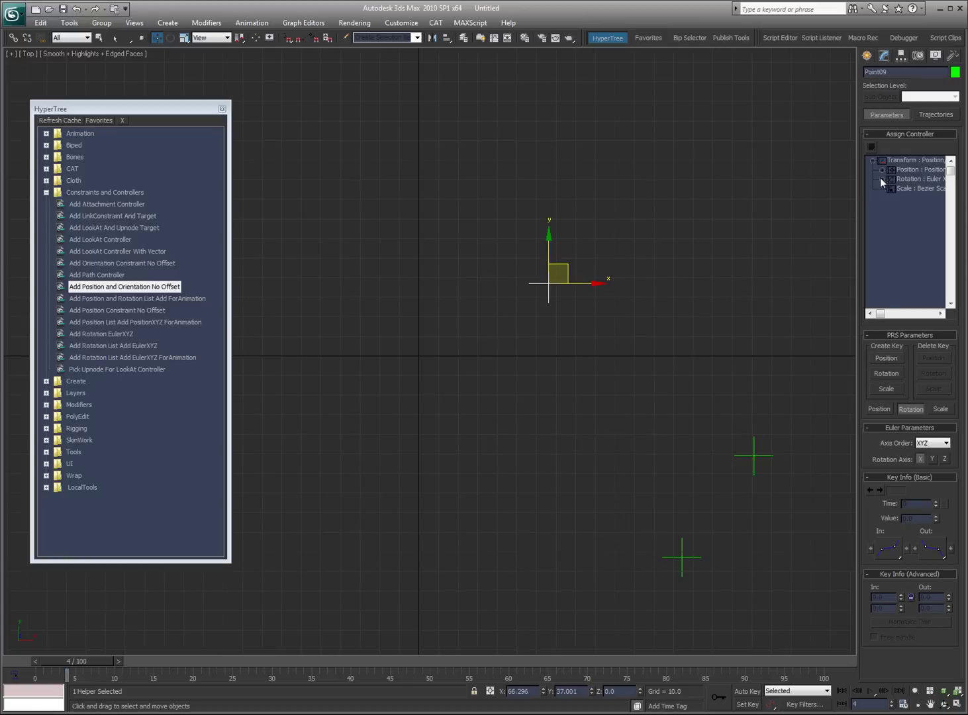
{"action": "left_click", "coordinate": [880, 179]}
{"action": "left_click", "coordinate": [882, 169]}
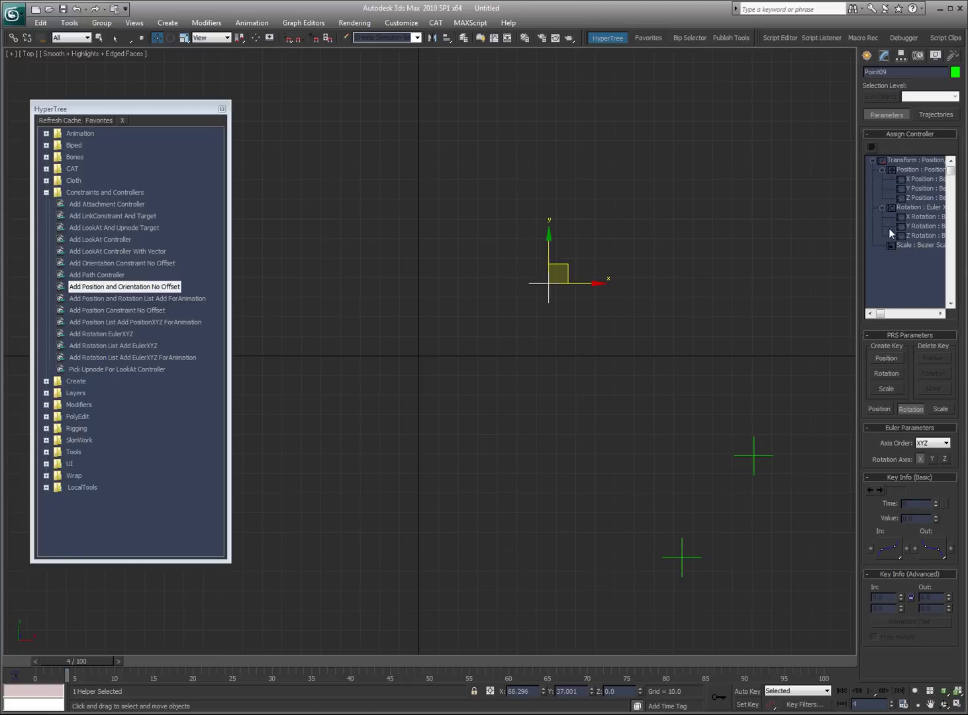
{"action": "mouse_move", "coordinate": [879, 316]}
{"action": "left_mouse_down"}
{"action": "mouse_move", "coordinate": [898, 318]}
{"action": "mouse_move", "coordinate": [870, 318]}
{"action": "left_mouse_up"}
{"action": "double_click", "coordinate": [157, 286]}
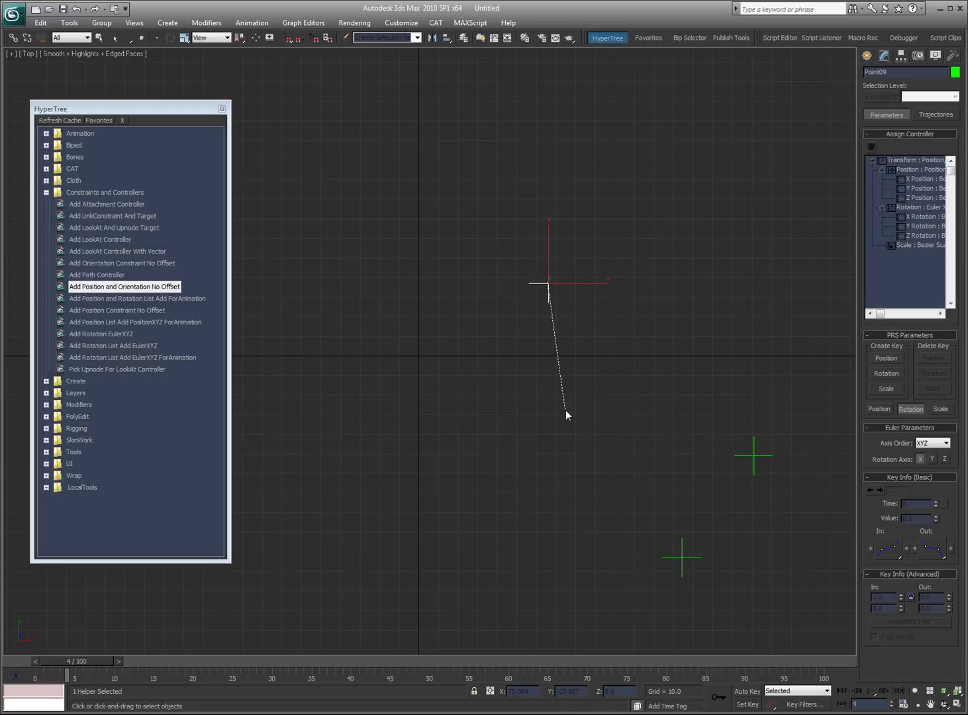
{"action": "key", "text": "w"}
{"action": "left_click", "coordinate": [605, 315]}
{"action": "left_click_drag", "start_coordinate": [638, 186], "coordinate": [480, 349]}
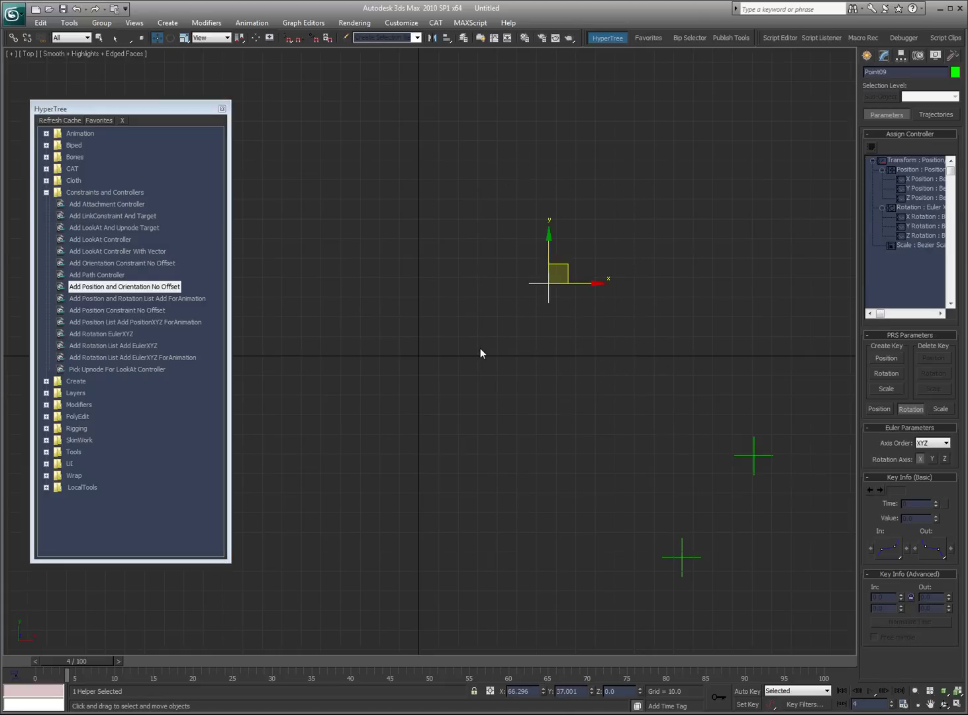
Step: Run Add Position and Rotation List Add ForAnimation on the selected point and inspect the layers of its assigned position and rotation lists
{"action": "left_click", "coordinate": [135, 298]}
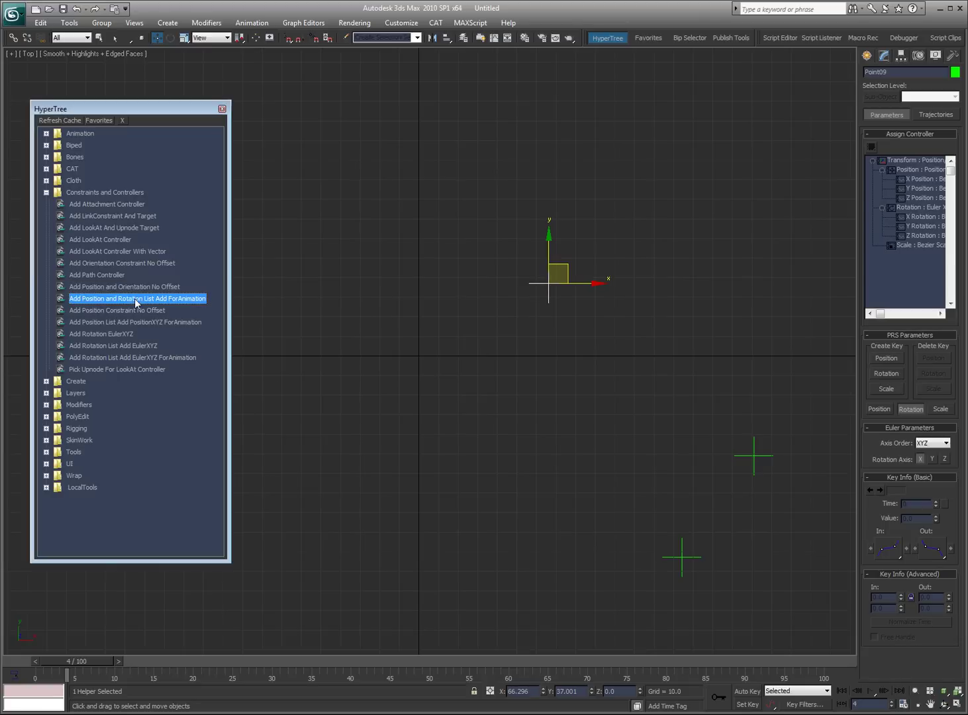
{"action": "double_click", "coordinate": [102, 300]}
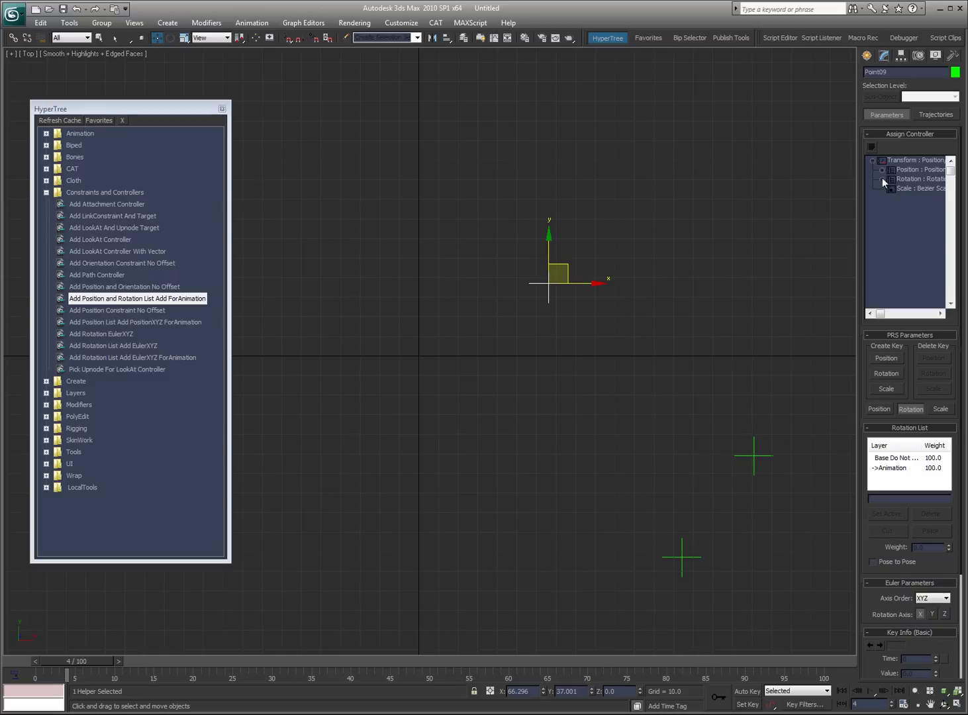
{"action": "left_click", "coordinate": [882, 179]}
{"action": "left_click", "coordinate": [882, 169]}
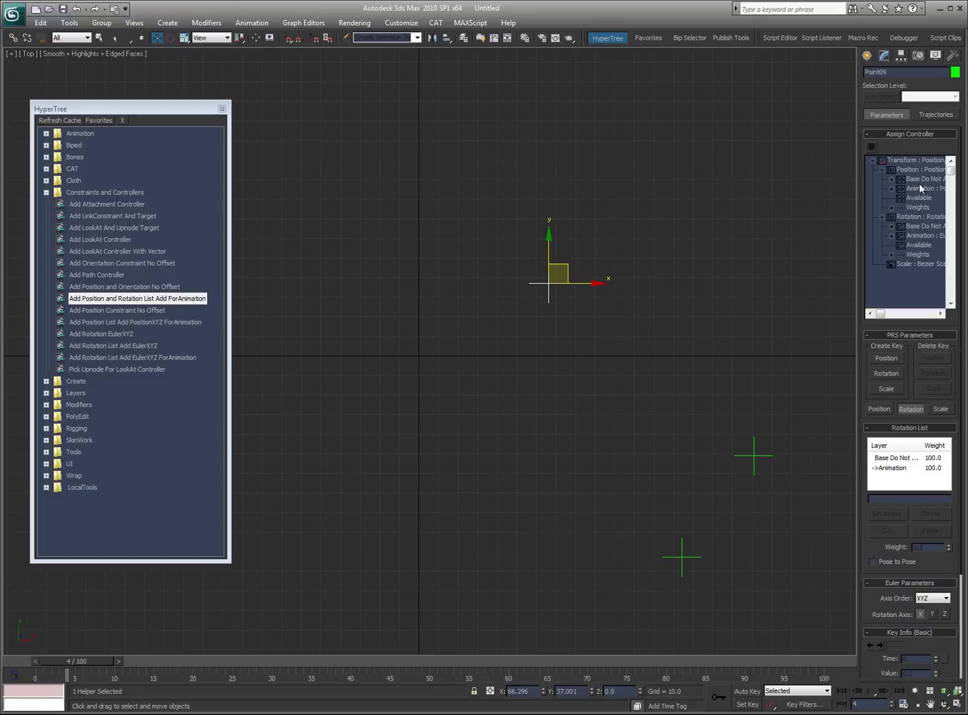
{"action": "left_click", "coordinate": [892, 188]}
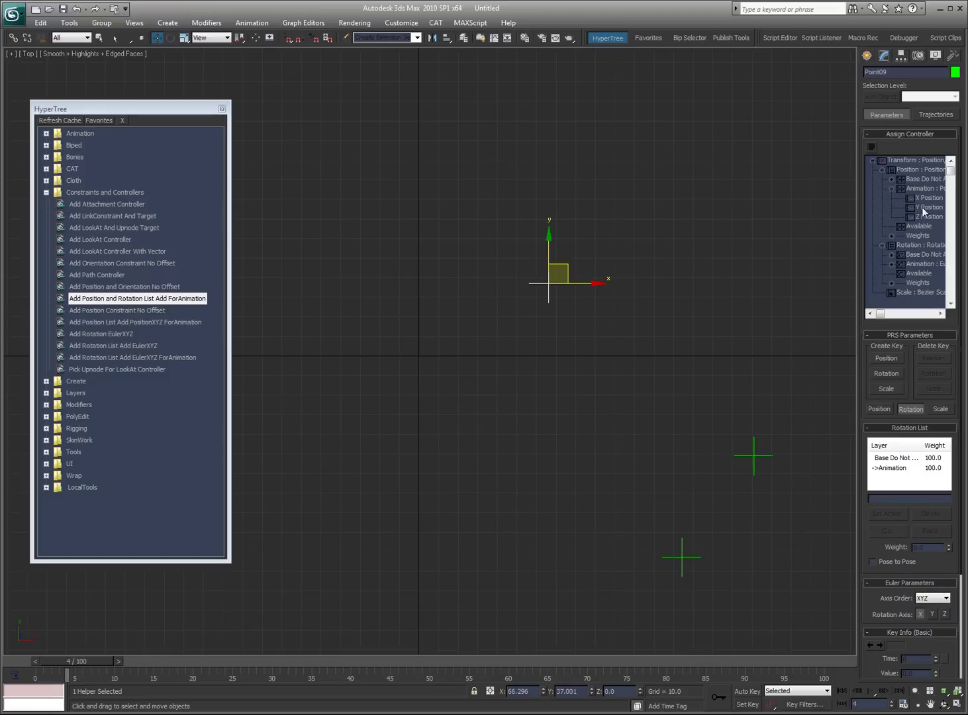
{"action": "left_click", "coordinate": [891, 189]}
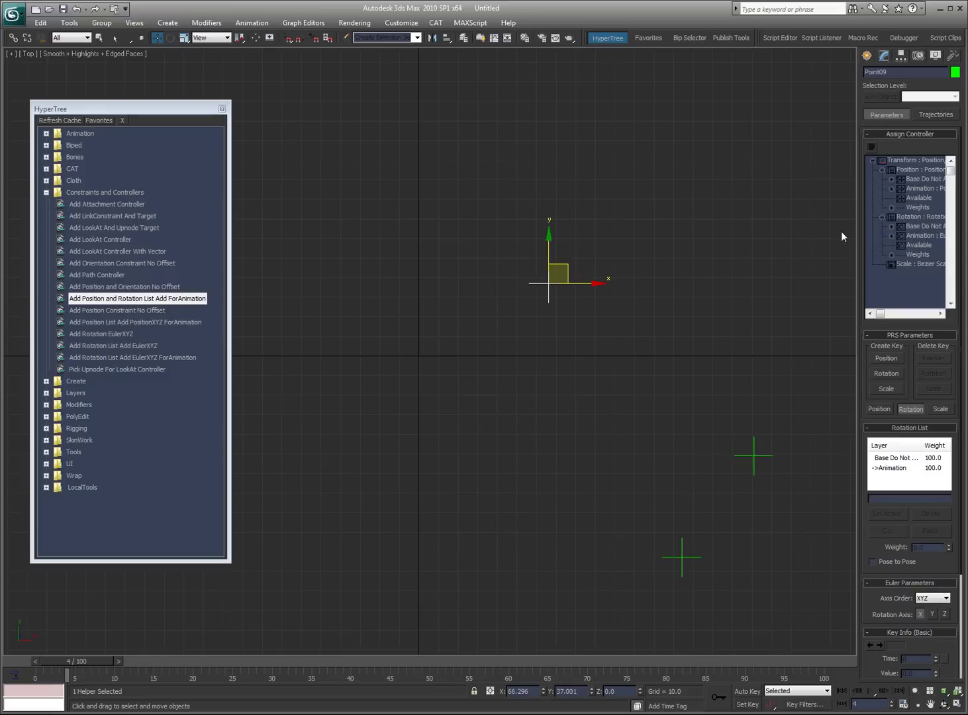
Step: Deselect the central point and collapse the Constraints and Controllers script category
{"action": "left_click", "coordinate": [734, 352]}
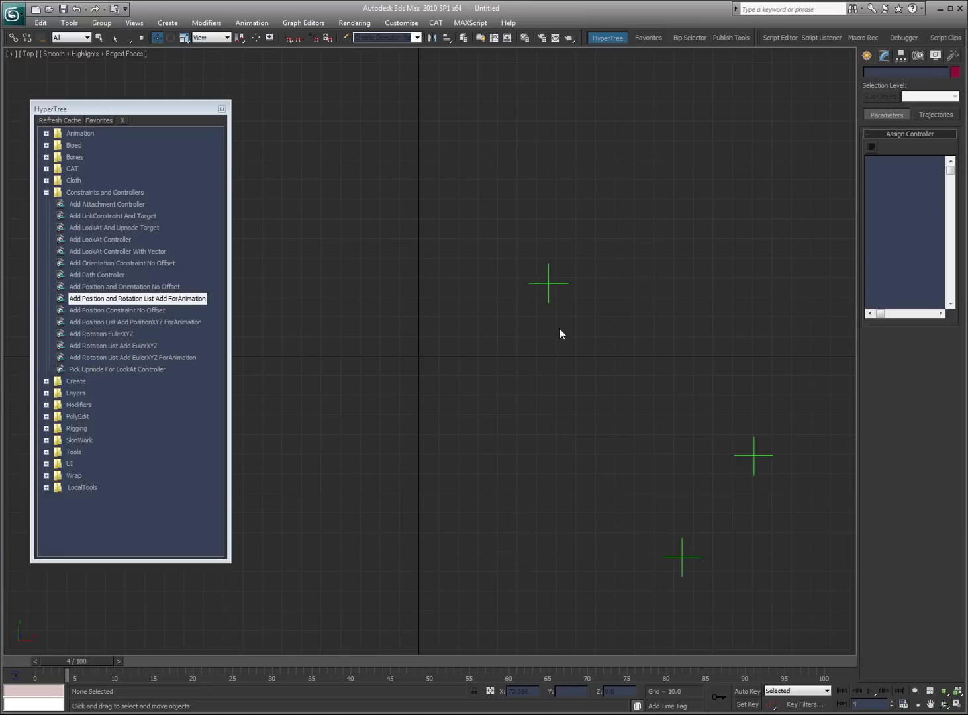
{"action": "left_click_drag", "start_coordinate": [604, 244], "coordinate": [460, 346]}
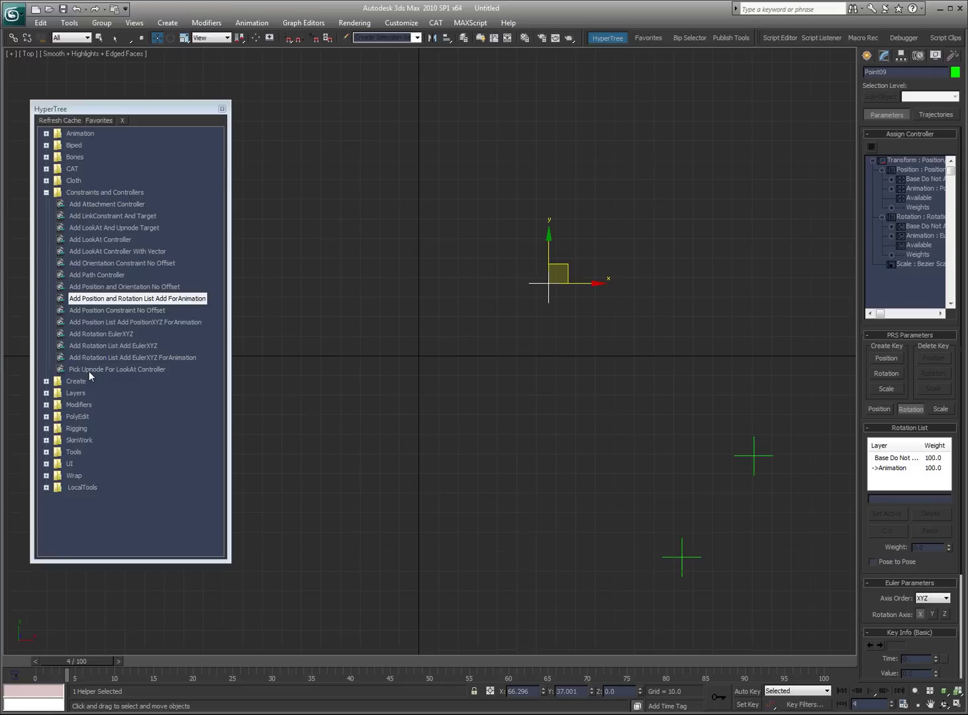
{"action": "left_click", "coordinate": [434, 335]}
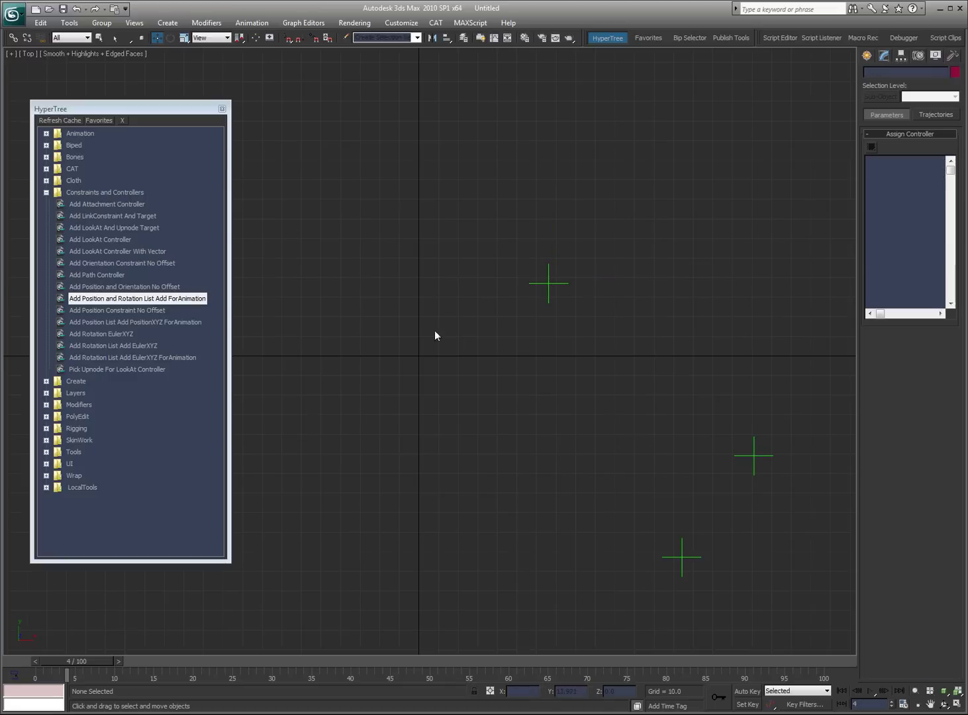
{"action": "left_click", "coordinate": [46, 193]}
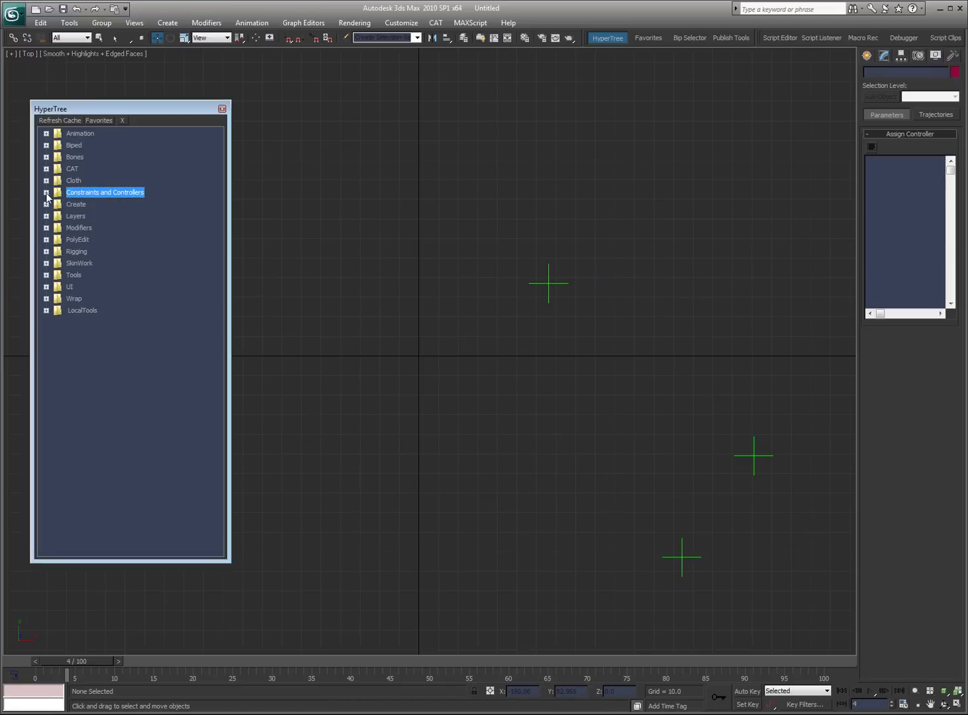